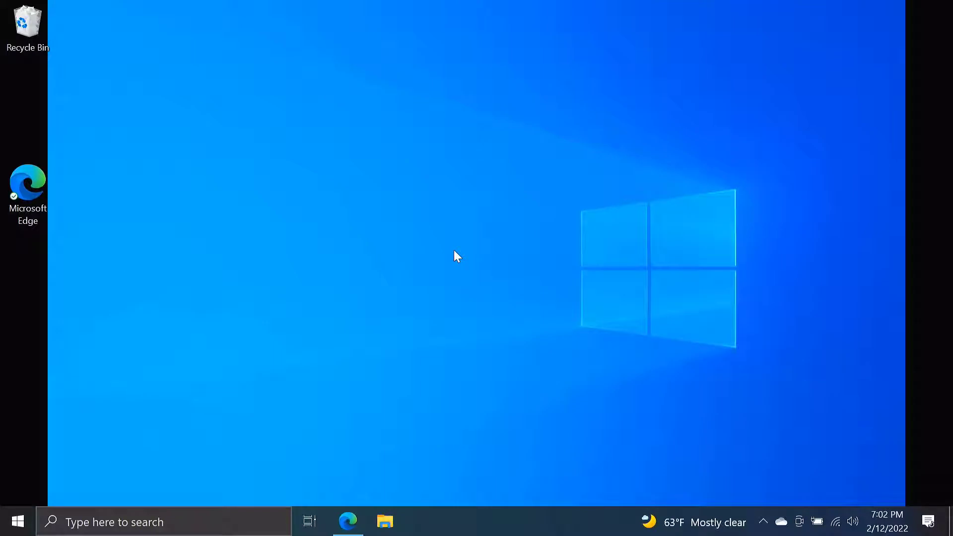
# - Search Start for 'disk management' and open the partition manager showing the 29.29 GB D: drive
pyautogui.click(18, 522)
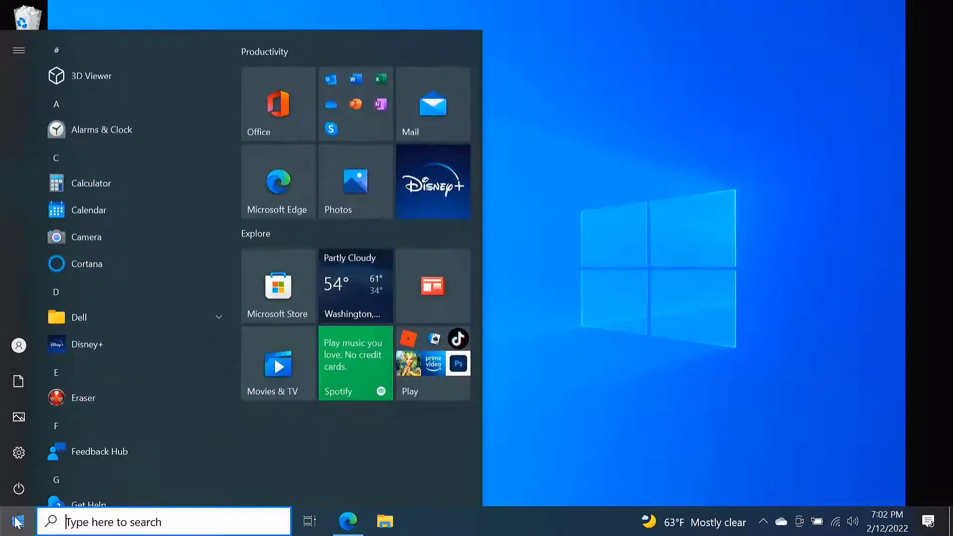
pyautogui.write('disk management')
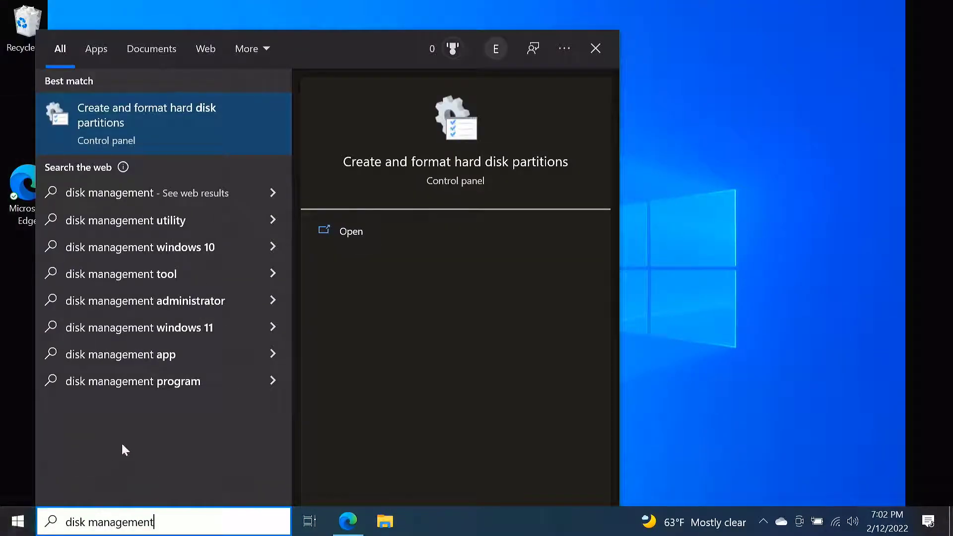
pyautogui.click(231, 140)
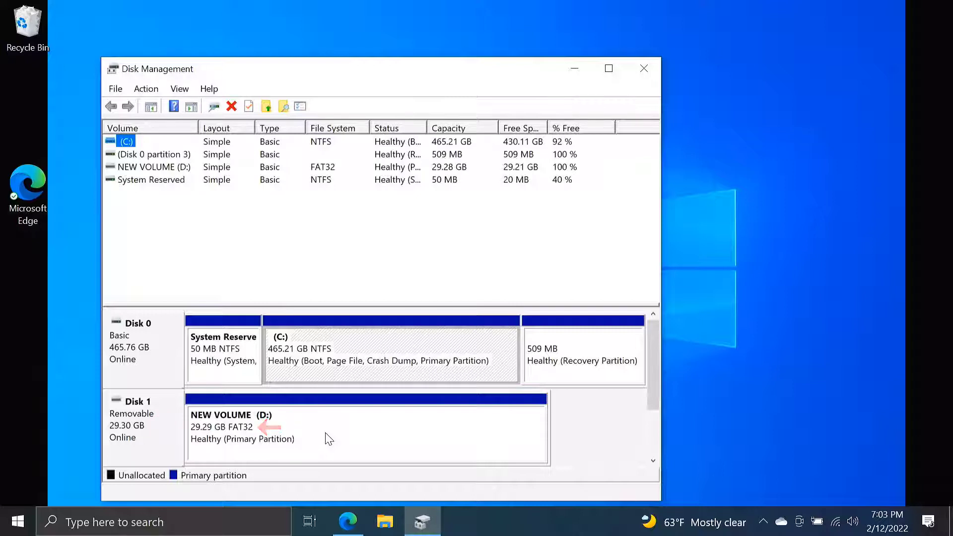
# - Reformat USB volume D: from FAT32 to NTFS, accepting the data-erase warning
pyautogui.rightClick(328, 439)
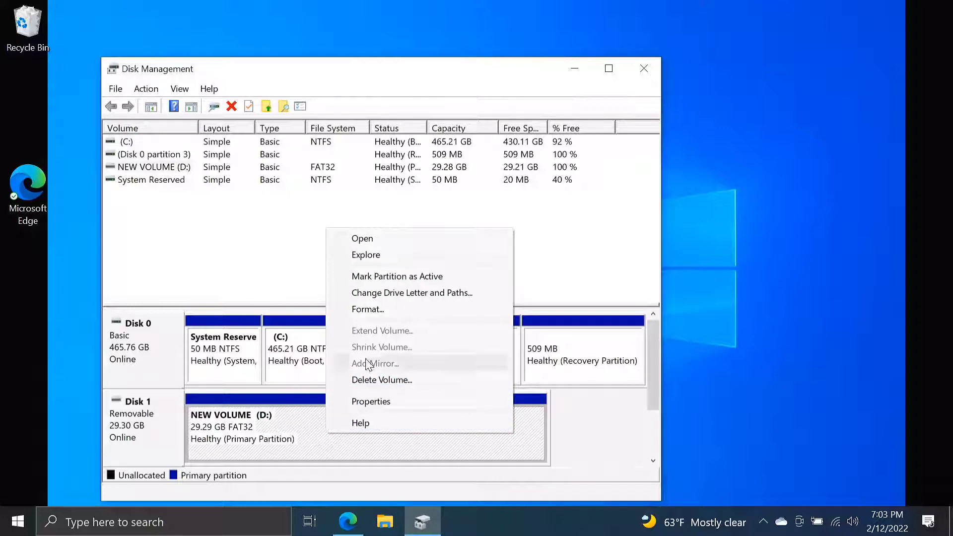
pyautogui.click(383, 310)
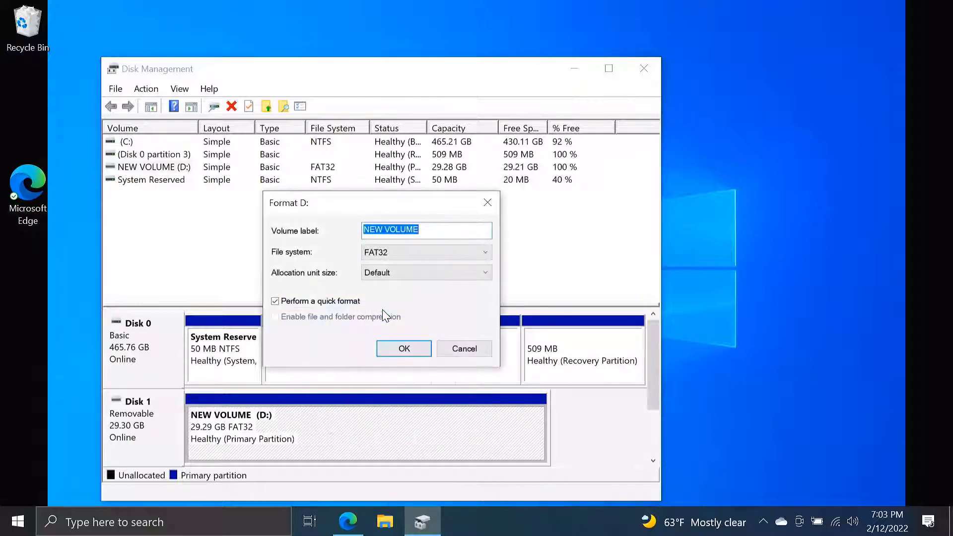
pyautogui.click(401, 254)
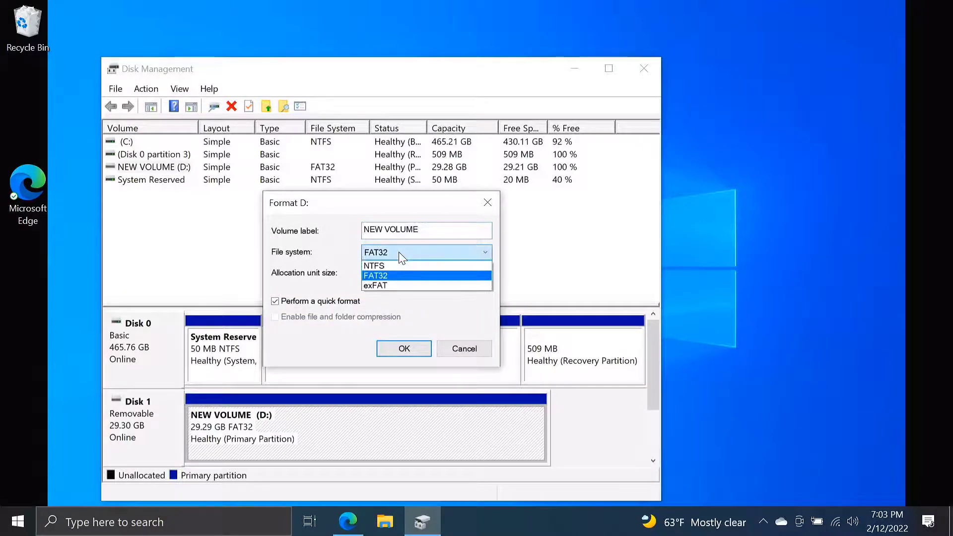
pyautogui.click(397, 268)
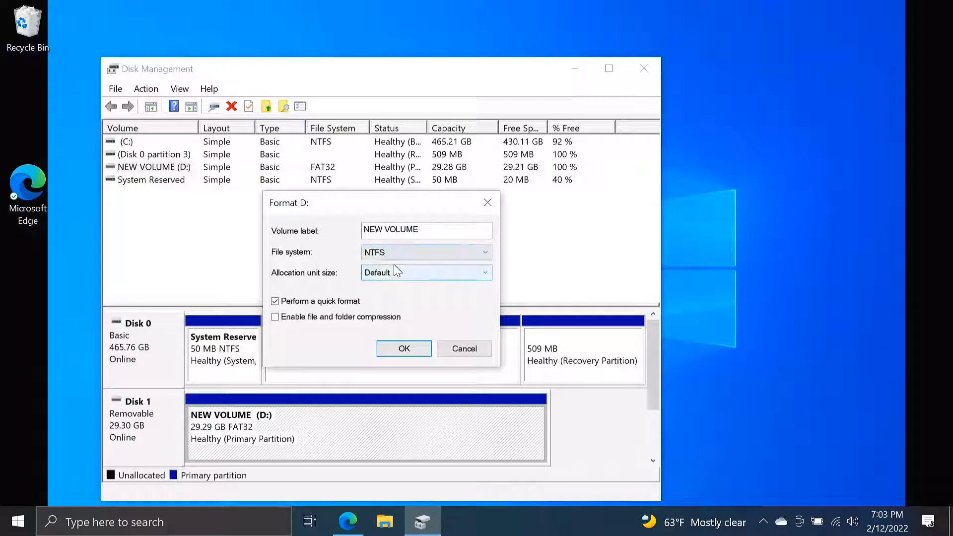
pyautogui.click(393, 351)
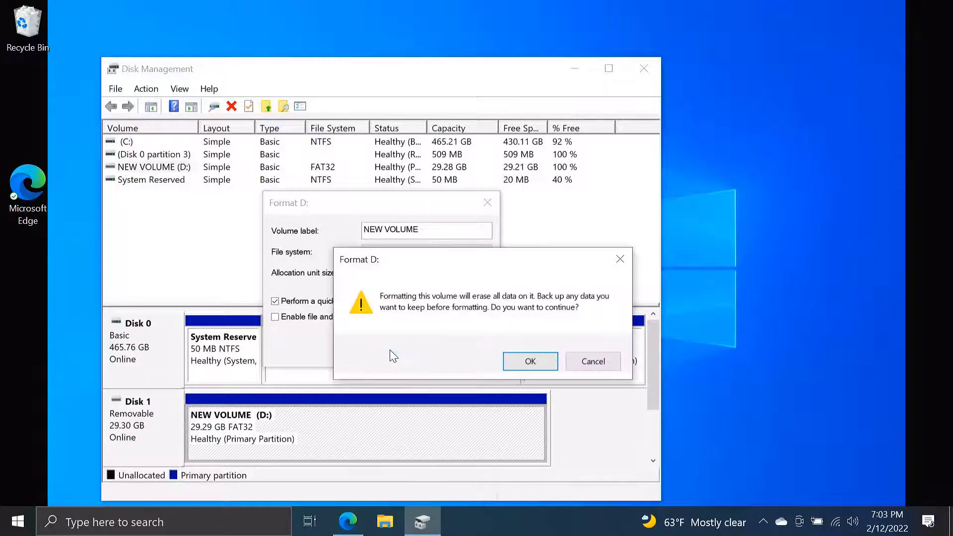
pyautogui.click(518, 361)
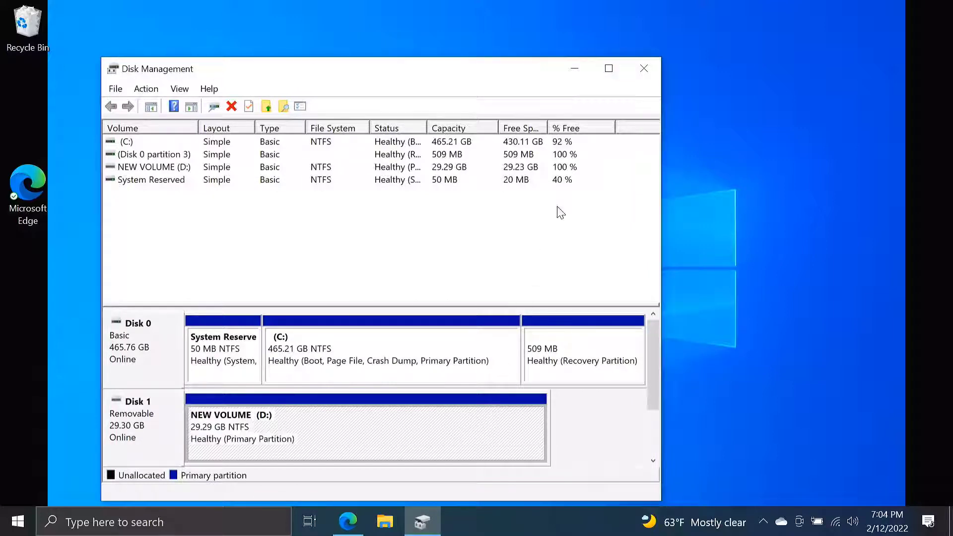
# - Close Disk Management and download VeraCrypt Portable 1.25.7.exe in Edge
pyautogui.click(645, 68)
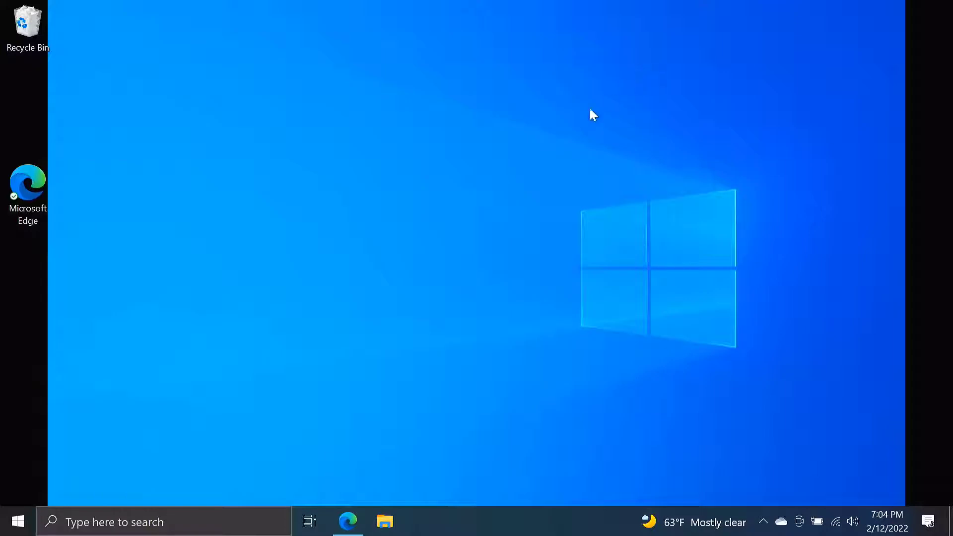
pyautogui.click(347, 522)
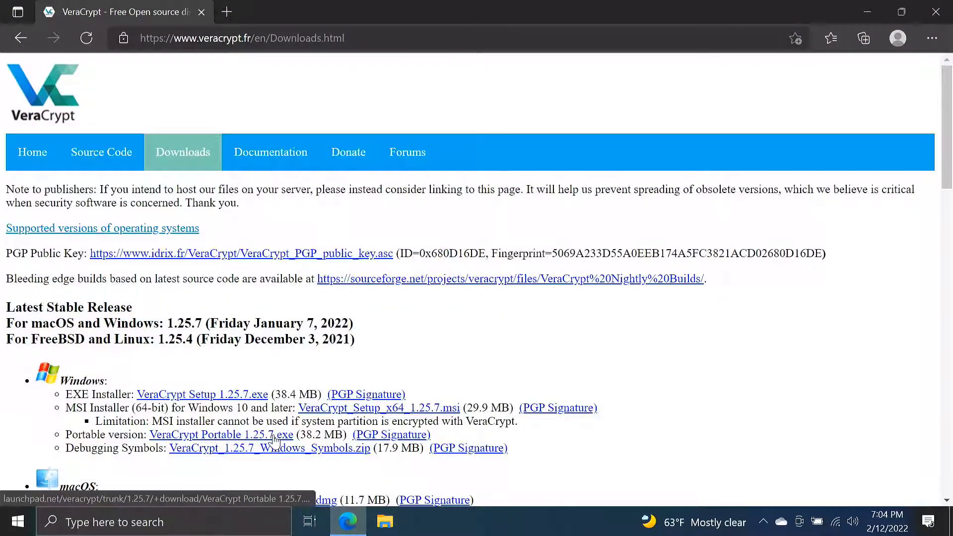
pyautogui.click(274, 439)
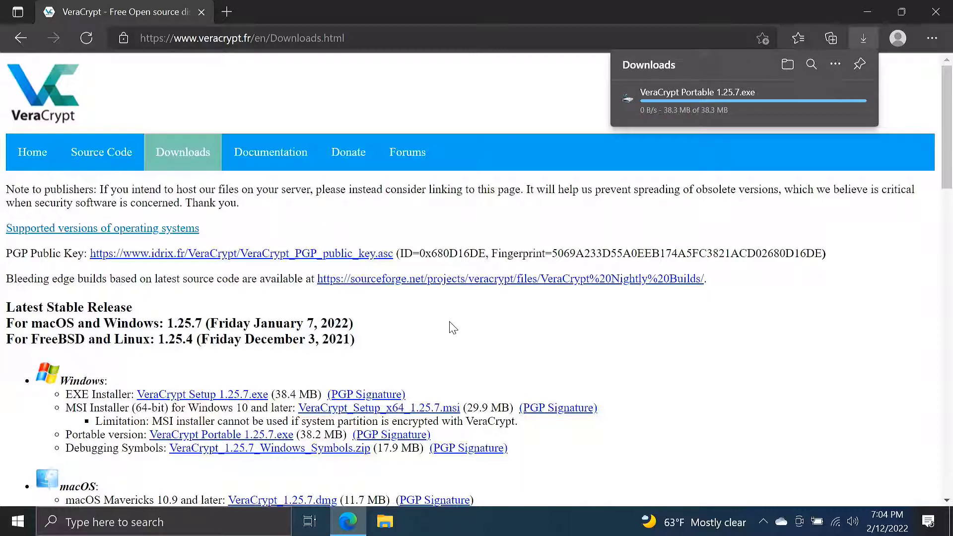
pyautogui.moveTo(710, 99)
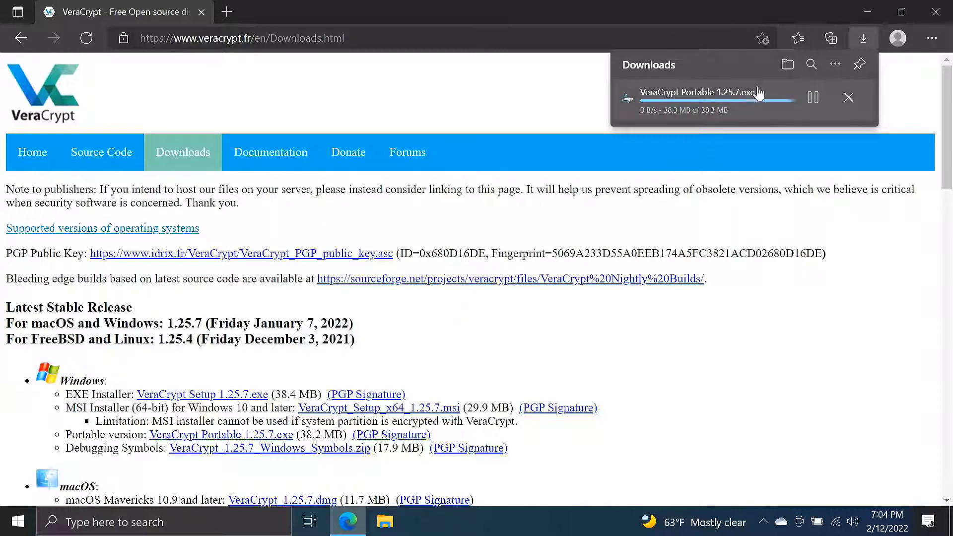
# - Run the VeraCrypt Portable installer in English and extract it to a VeraCrypt folder in Downloads
pyautogui.click(787, 63)
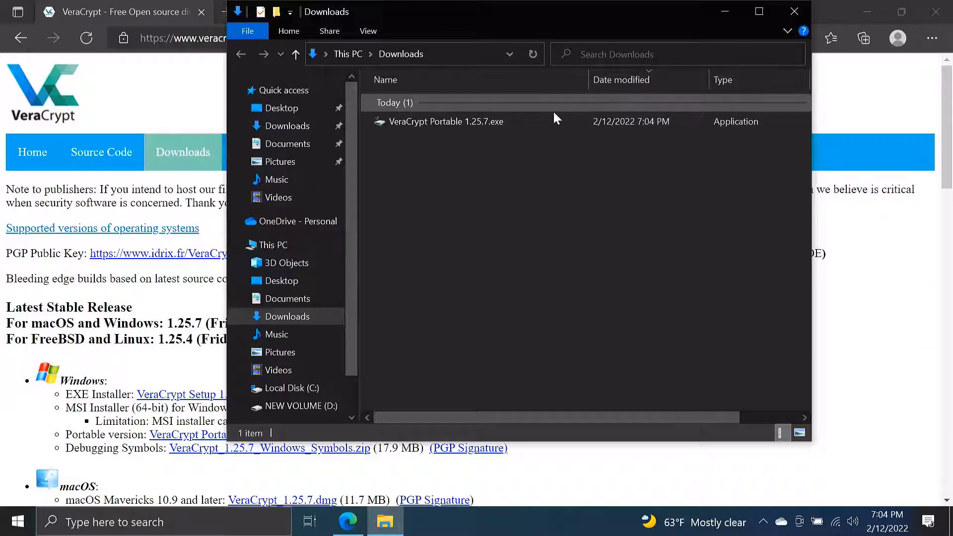
pyautogui.doubleClick(511, 121)
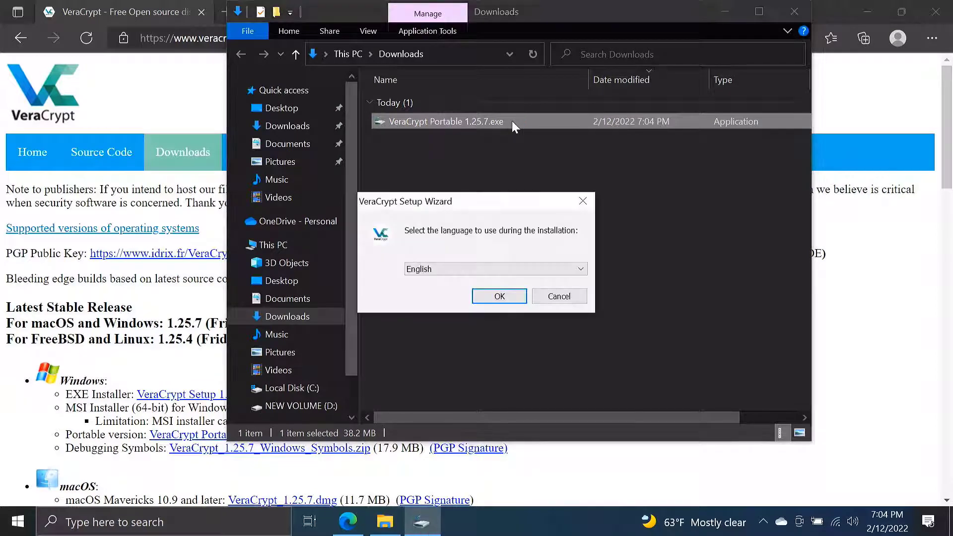
pyautogui.click(496, 295)
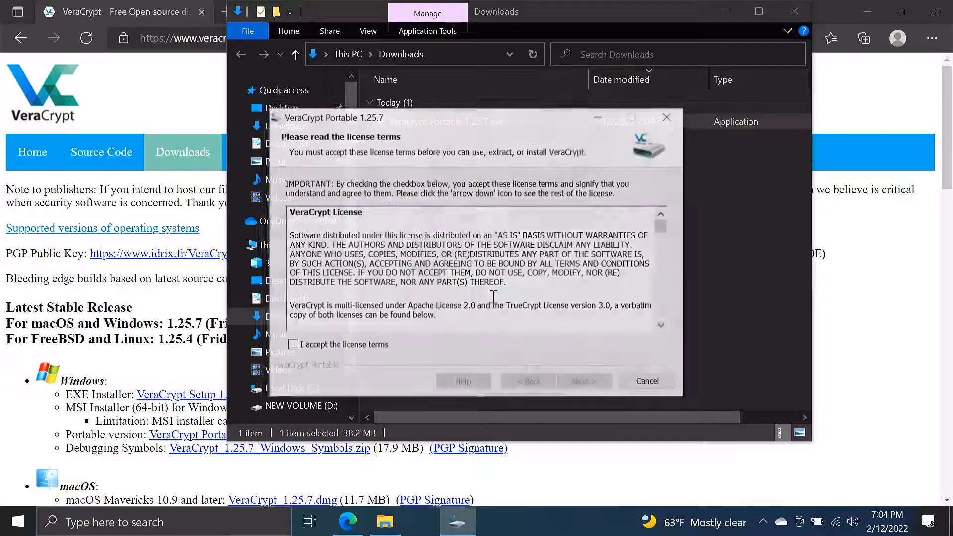
pyautogui.click(332, 348)
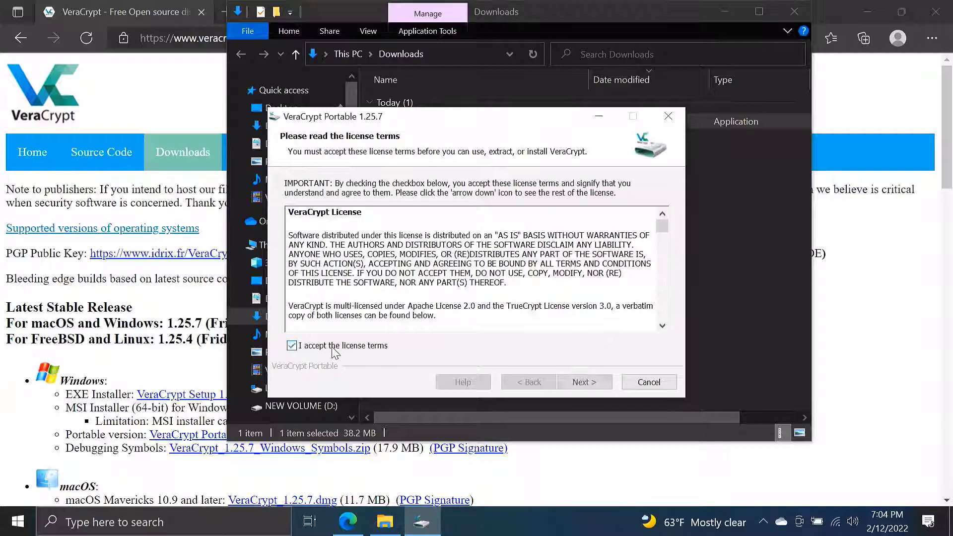
pyautogui.click(581, 382)
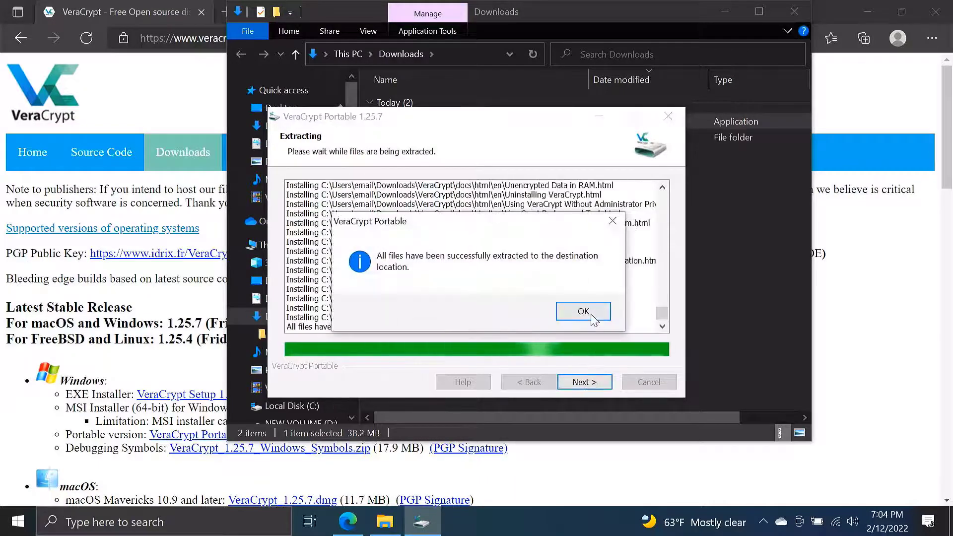
pyautogui.click(585, 311)
pyautogui.click(585, 382)
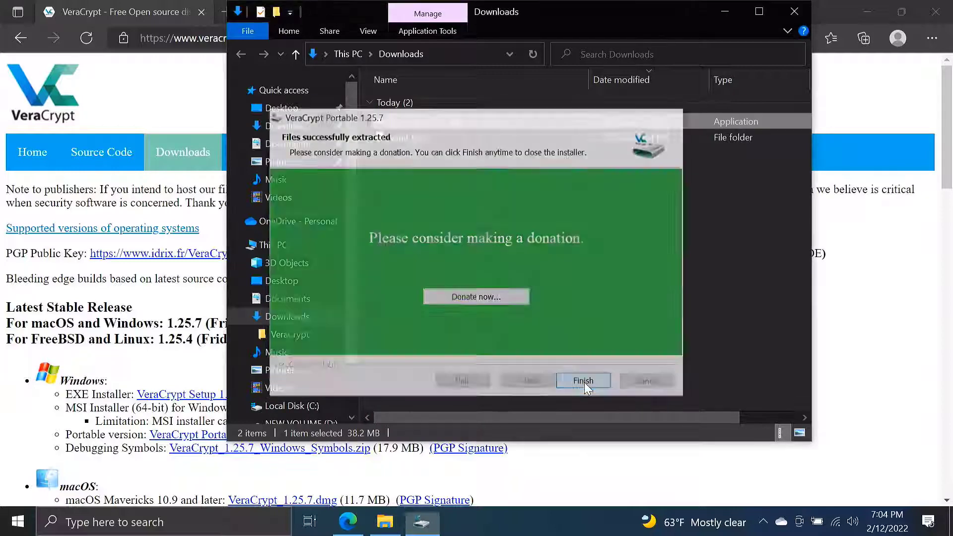
# - Move the VeraCrypt folder to NEW VOLUME (D:) and launch VeraCrypt from there
pyautogui.click(507, 139)
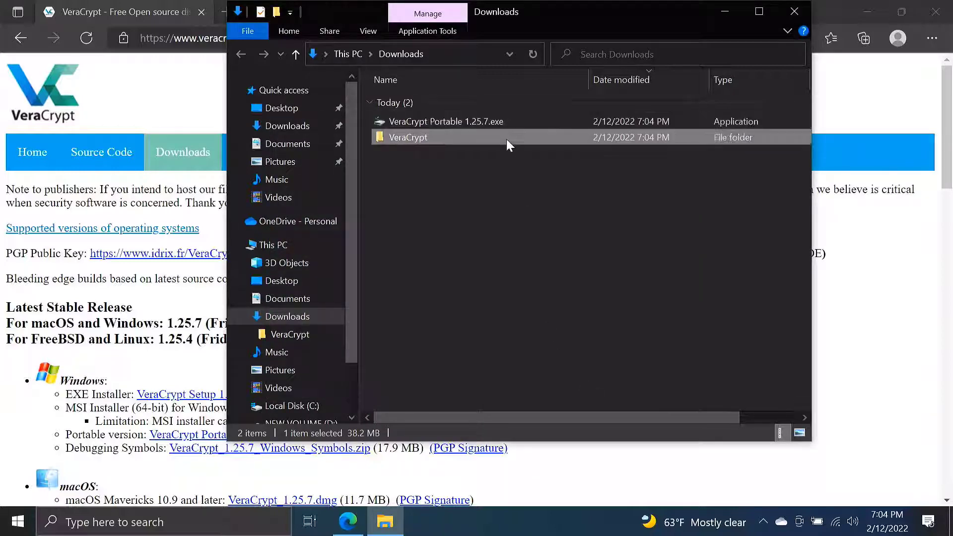
pyautogui.rightClick(506, 139)
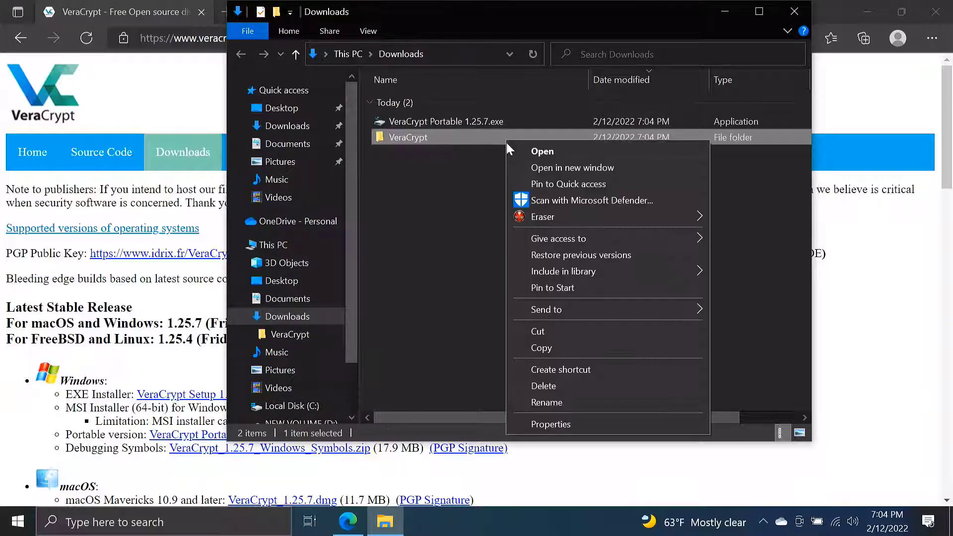
pyautogui.click(543, 331)
pyautogui.scroll(-2, 351, 305)
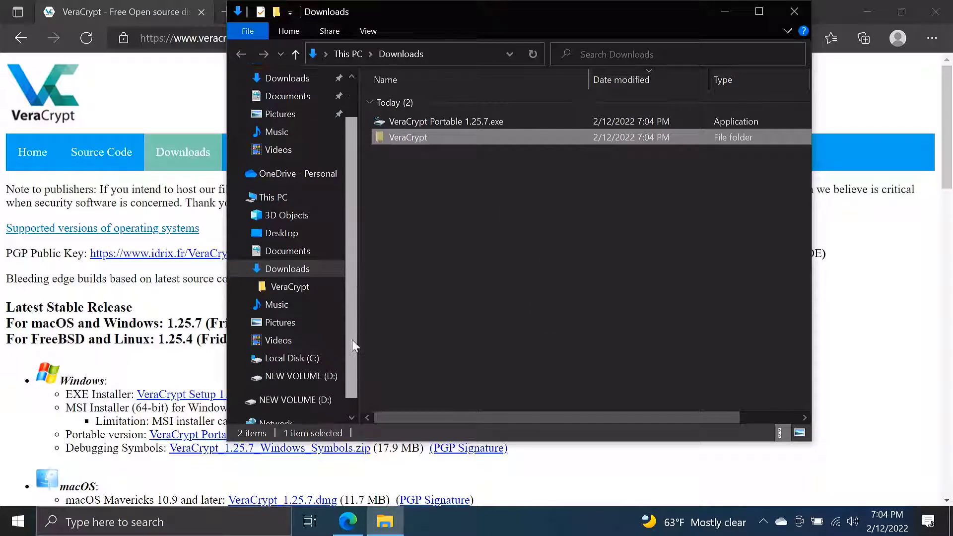
pyautogui.click(312, 359)
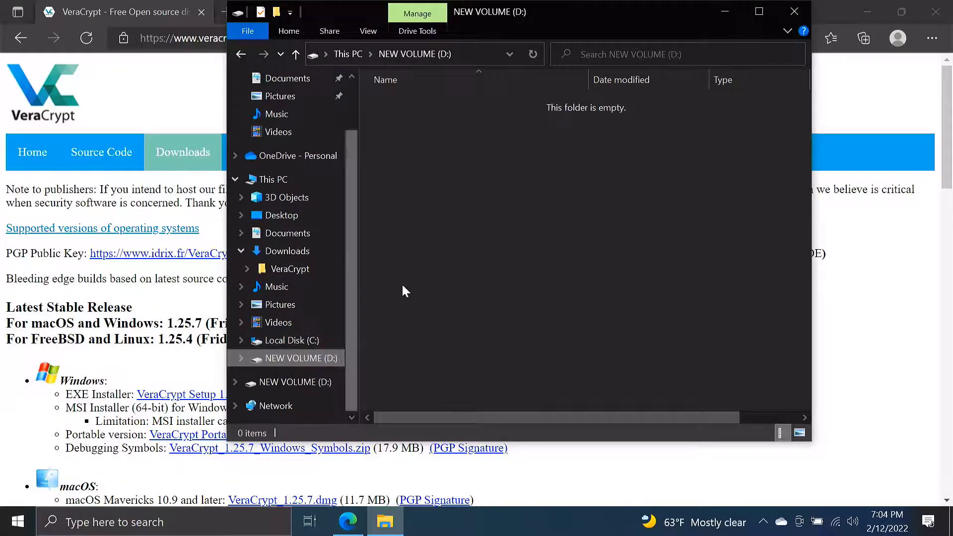
pyautogui.rightClick(431, 249)
pyautogui.click(462, 354)
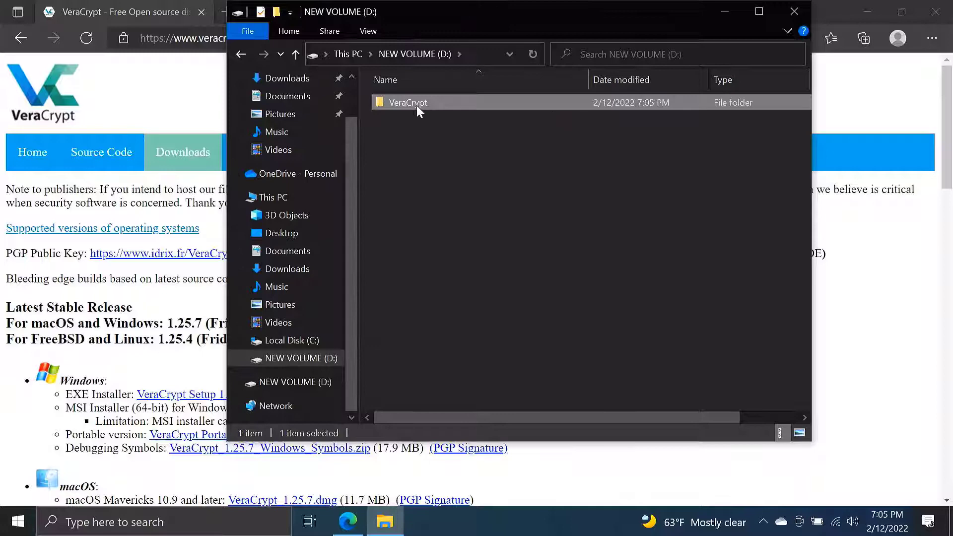
pyautogui.doubleClick(416, 104)
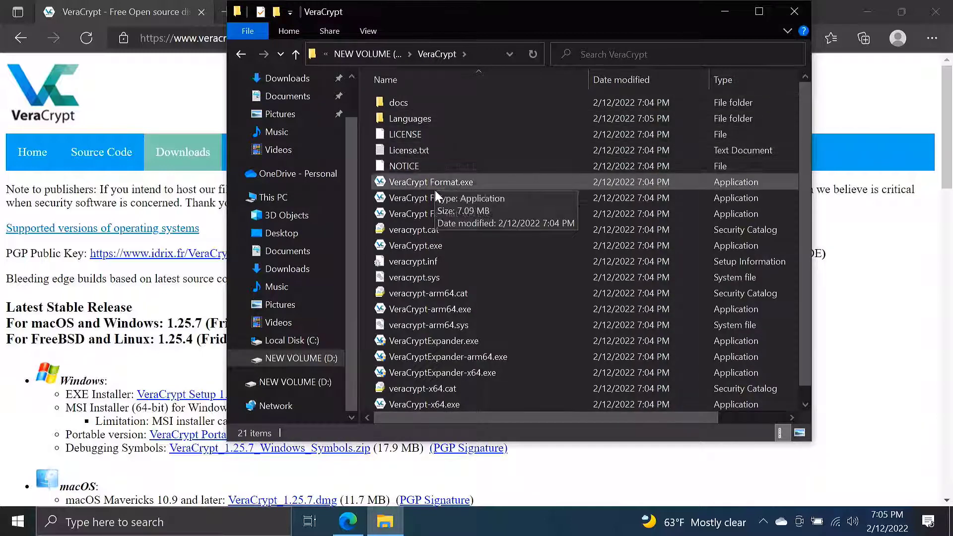
pyautogui.doubleClick(436, 246)
# - Run VeraCrypt as administrator and begin a standard encrypted file container volume
pyautogui.click(394, 357)
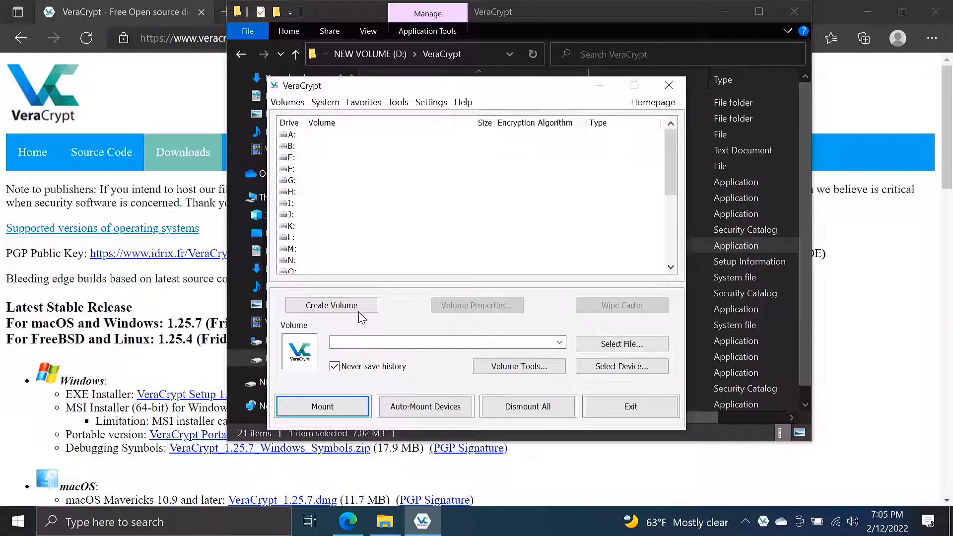
pyautogui.click(357, 311)
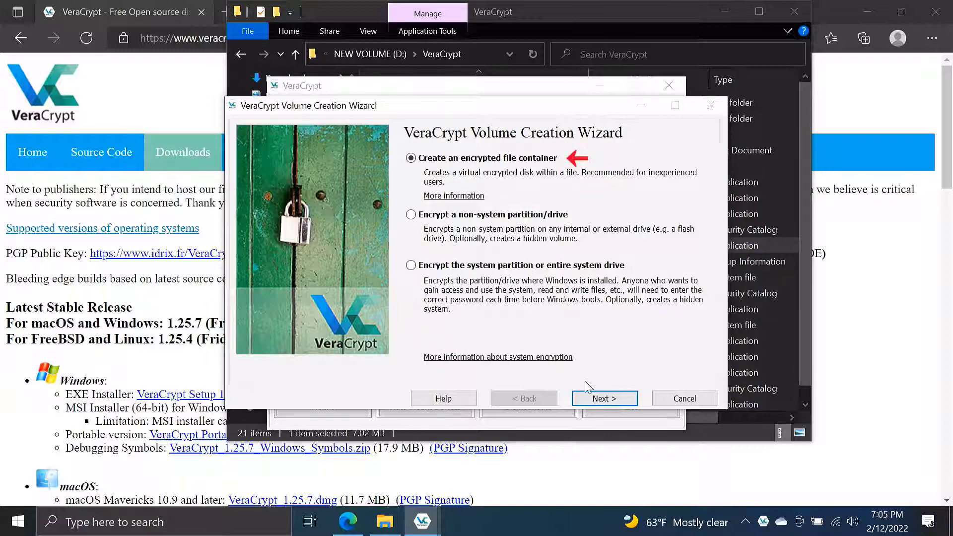
pyautogui.click(610, 399)
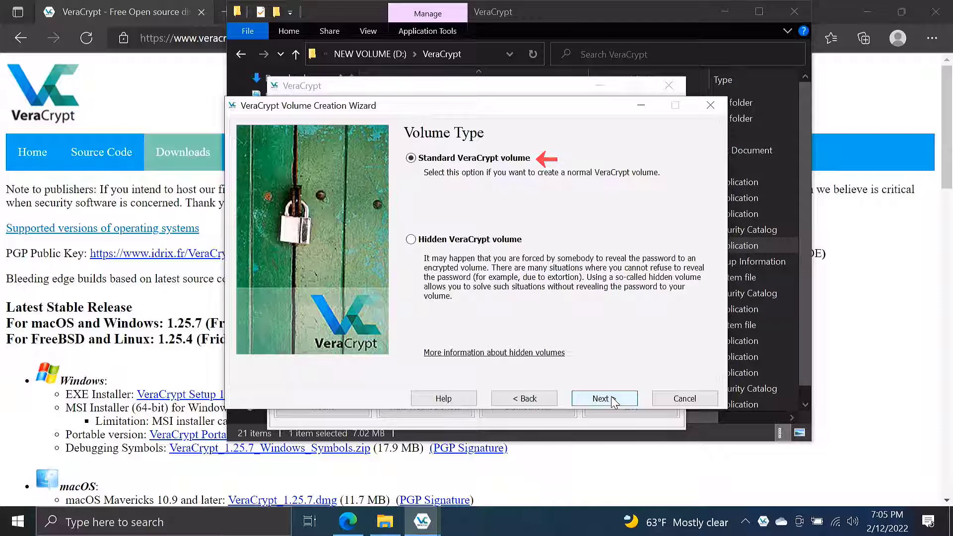
pyautogui.click(614, 401)
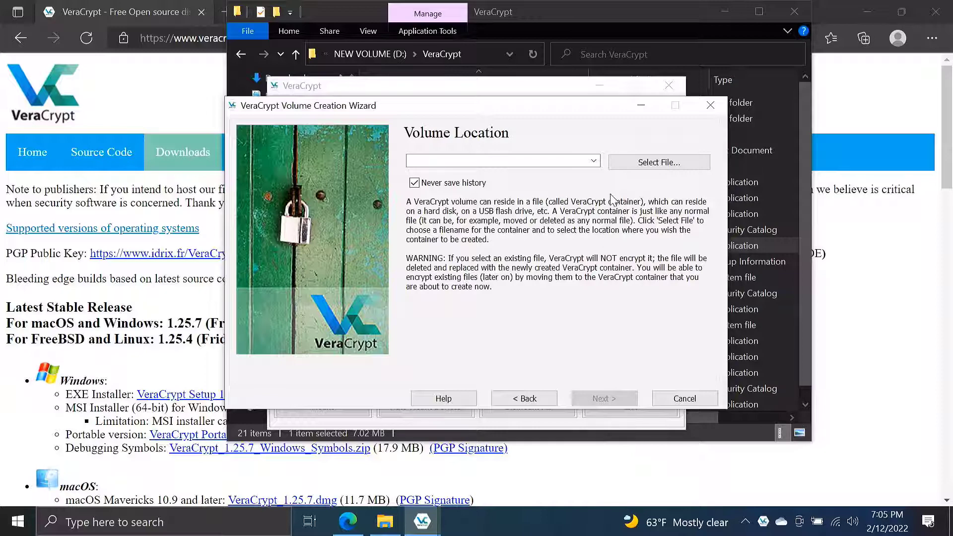
# - Set the container's save path to the root of NEW VOLUME (D:) named EncryptedData
pyautogui.click(619, 162)
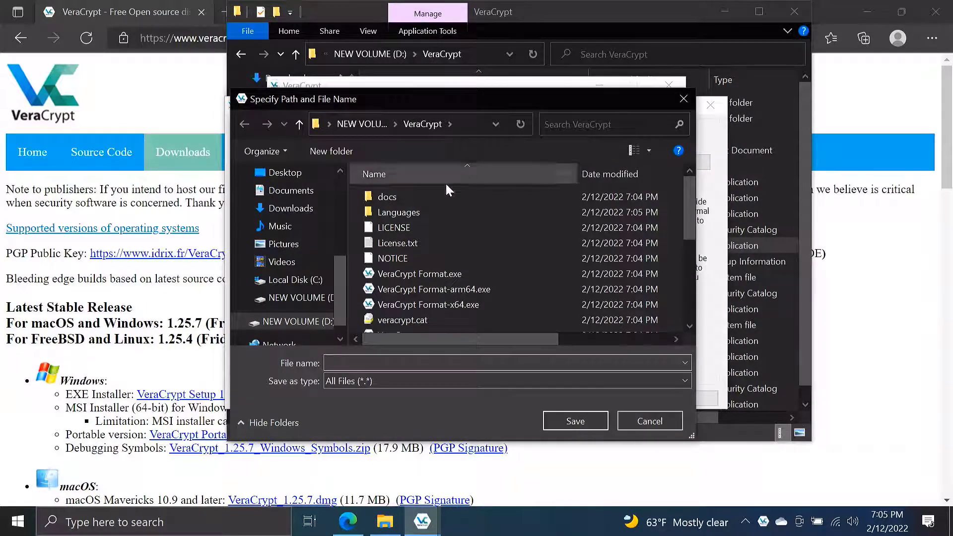
pyautogui.click(298, 321)
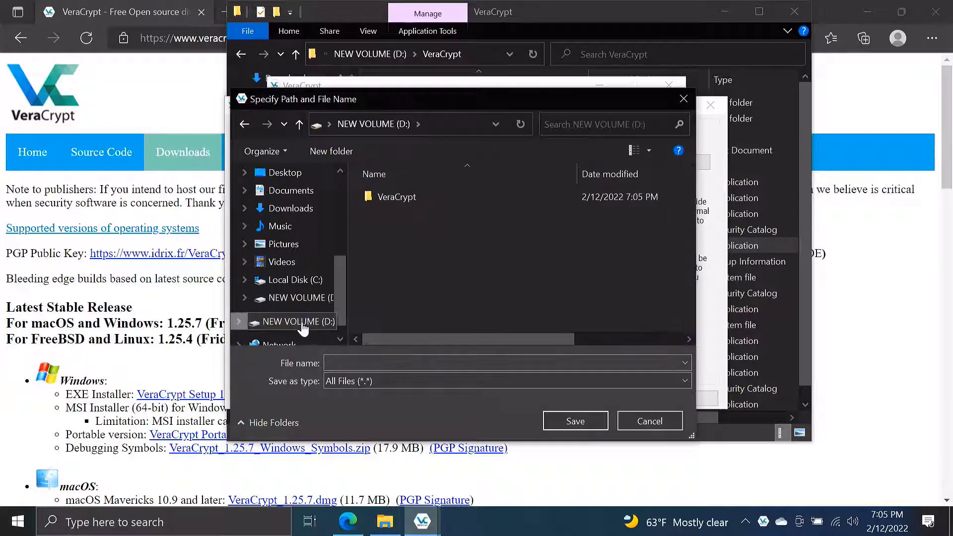
pyautogui.click(346, 362)
pyautogui.write('EncryptedData')
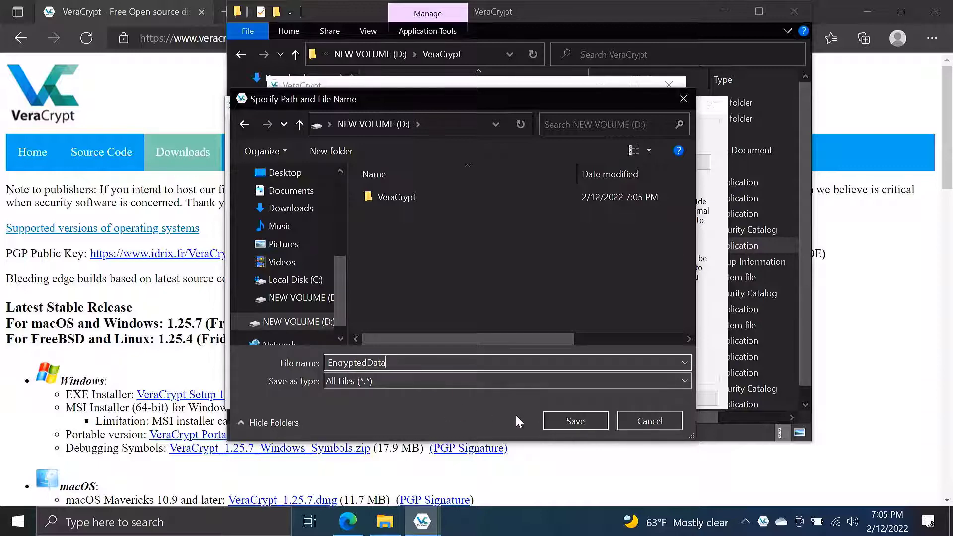
# - Confirm D:\EncryptedData as the container and keep AES with SHA-512 encryption
pyautogui.click(559, 422)
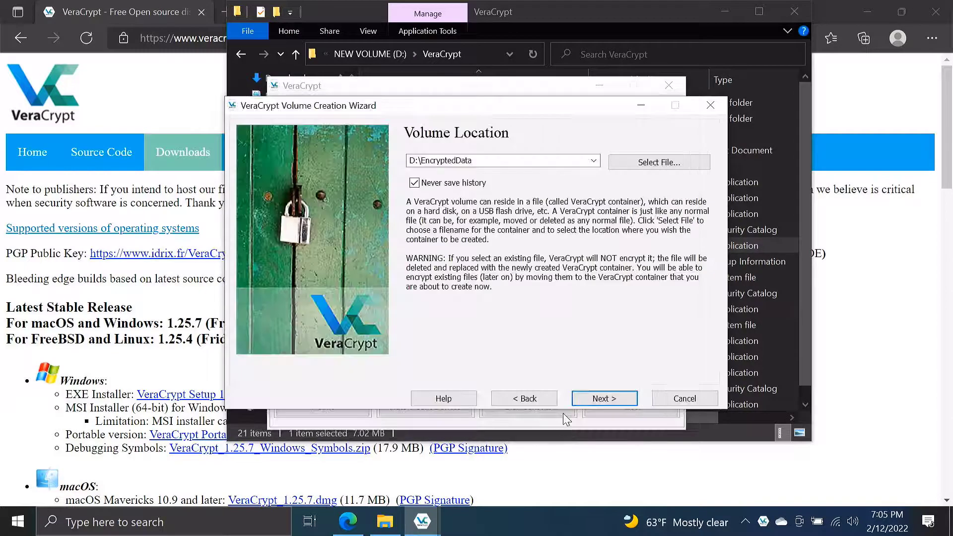
pyautogui.click(589, 397)
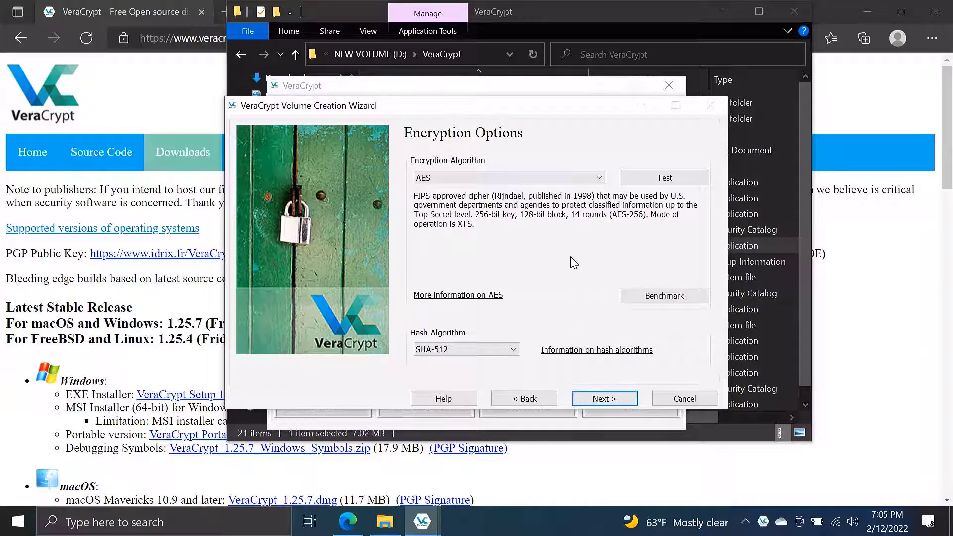
pyautogui.click(561, 178)
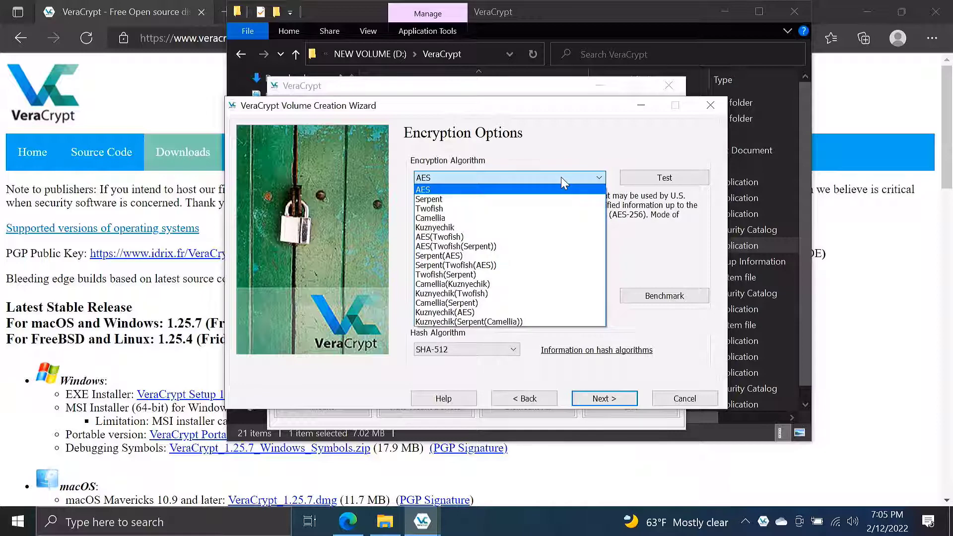
pyautogui.click(561, 178)
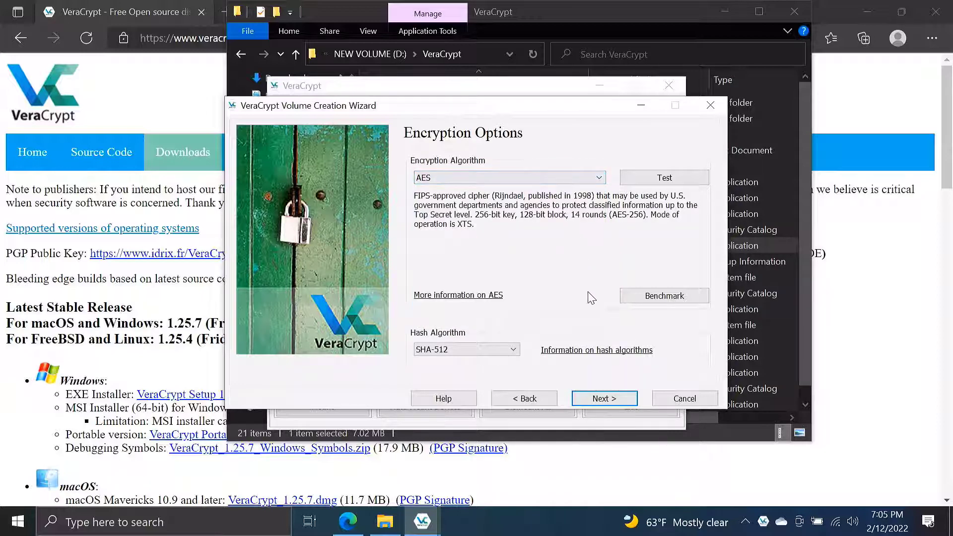
pyautogui.click(609, 403)
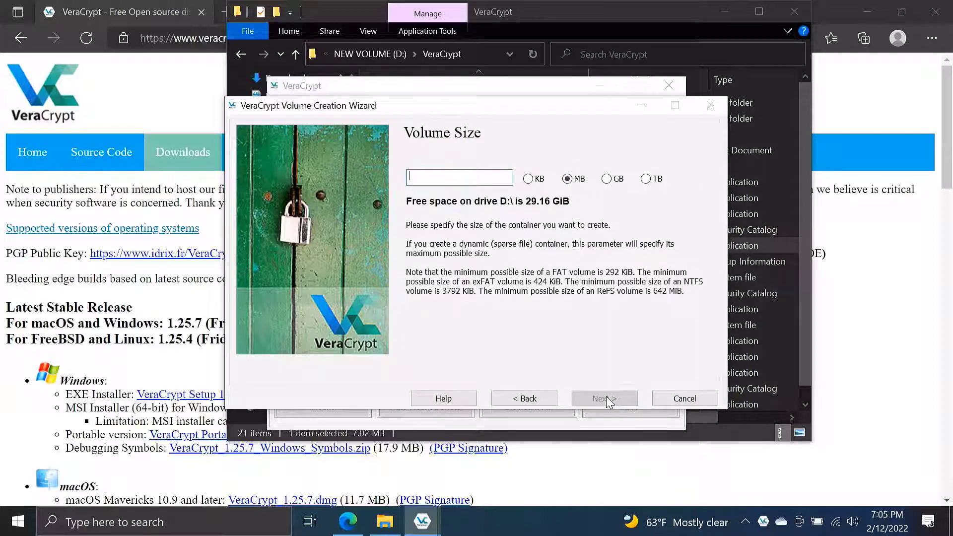
# - Make the container 29 GB in size
pyautogui.click(608, 179)
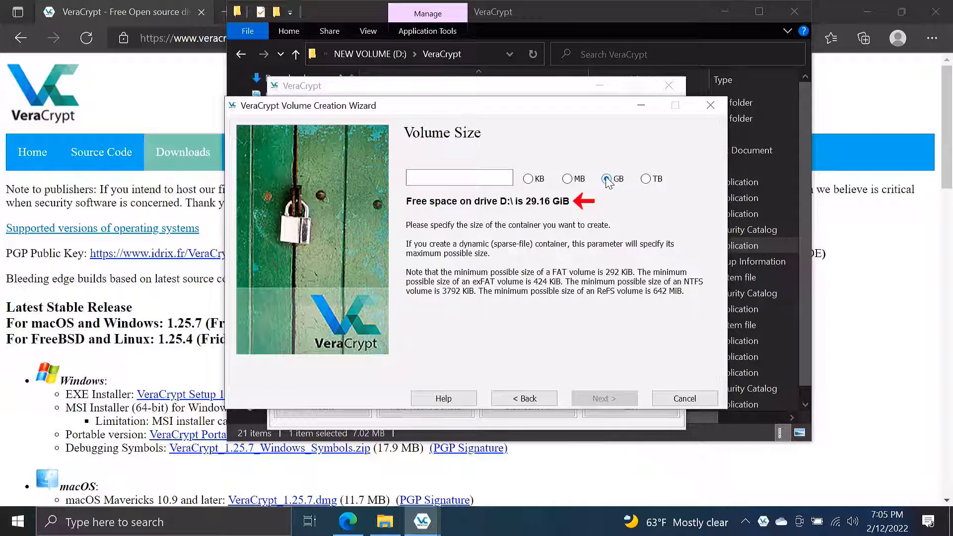
pyautogui.click(489, 174)
pyautogui.write('29')
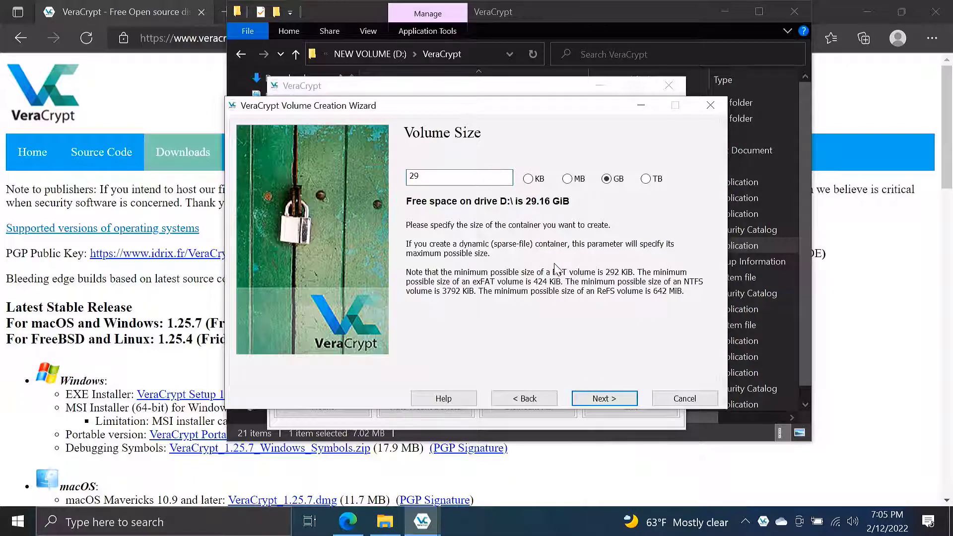
# - Enter and confirm the container password and allow files larger than 4 GiB
pyautogui.click(616, 400)
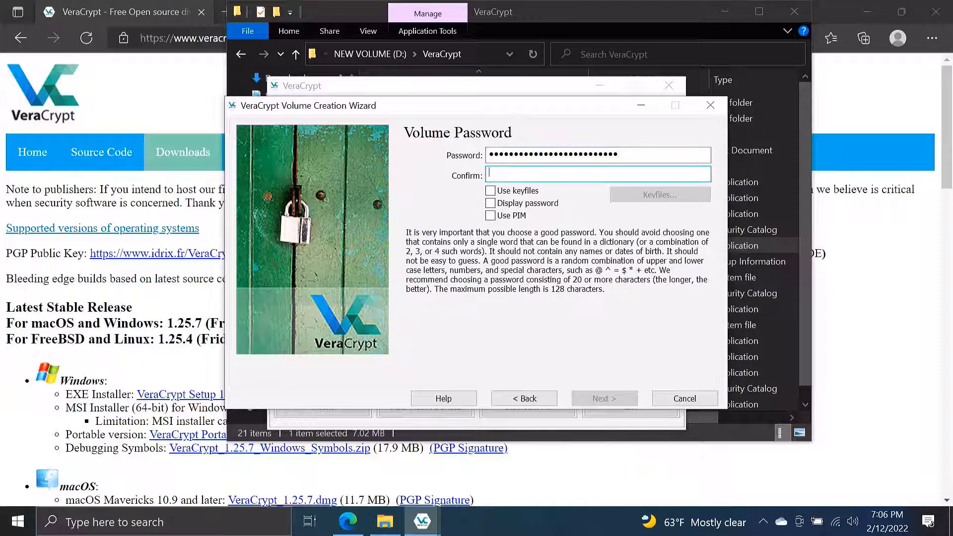
pyautogui.write('••••••')
pyautogui.write('•')
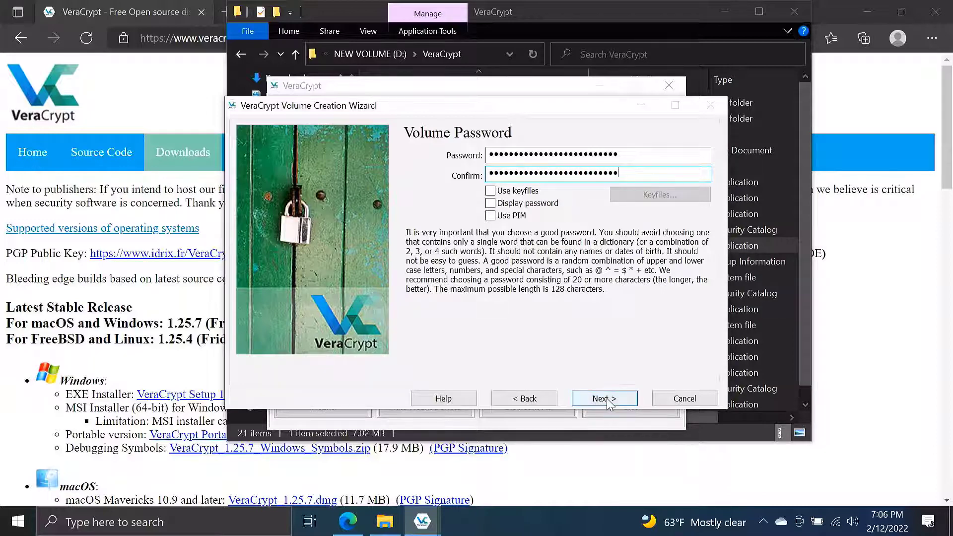
pyautogui.click(610, 404)
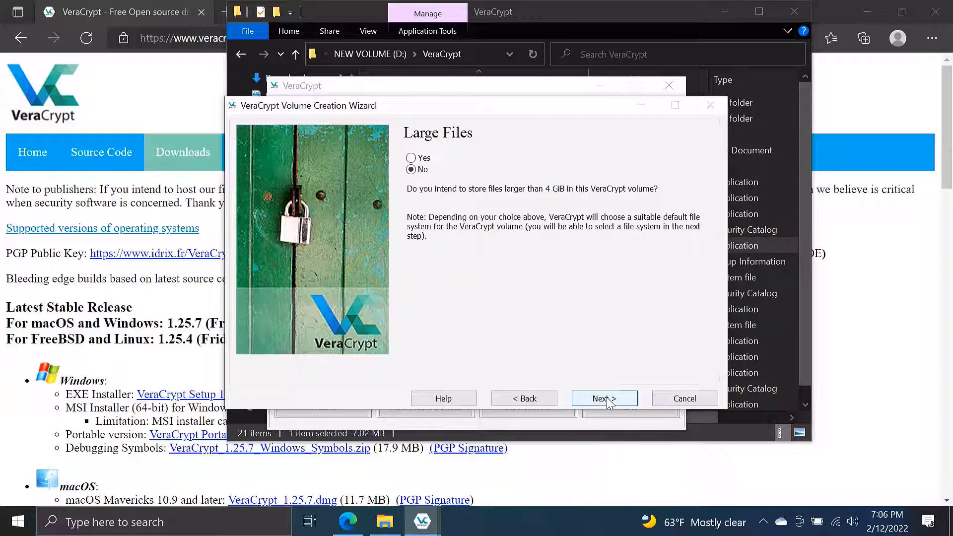
pyautogui.click(425, 158)
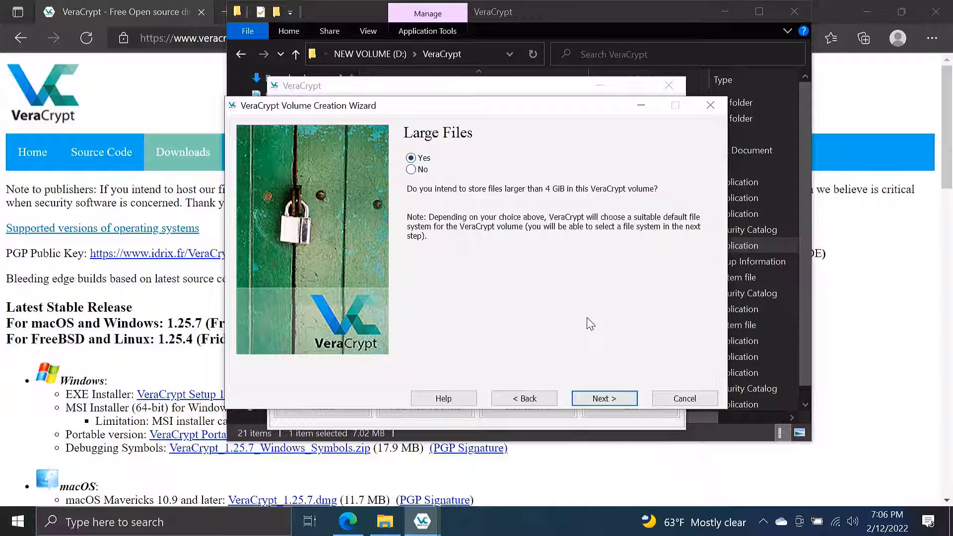
pyautogui.click(605, 397)
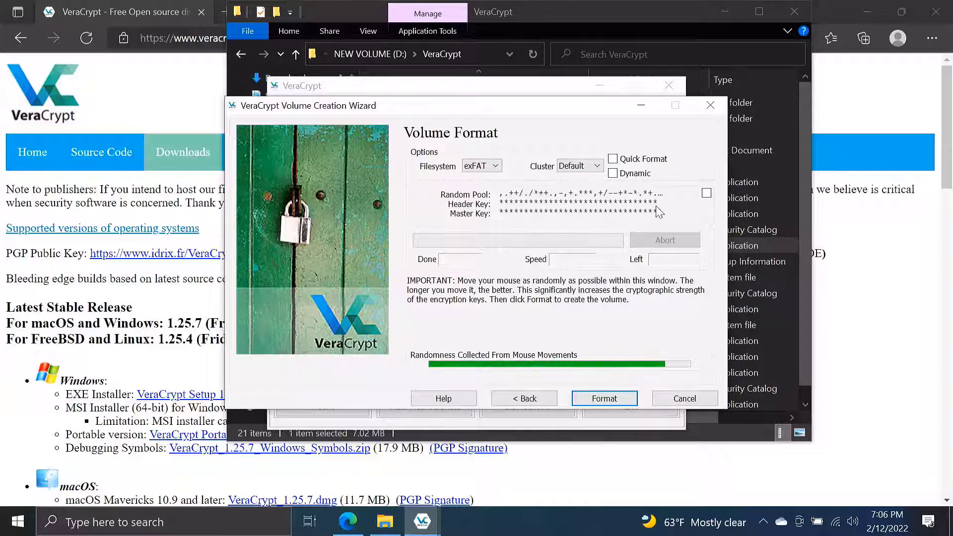
# - Format the encrypted container and exit the Volume Creation Wizard
pyautogui.click(609, 401)
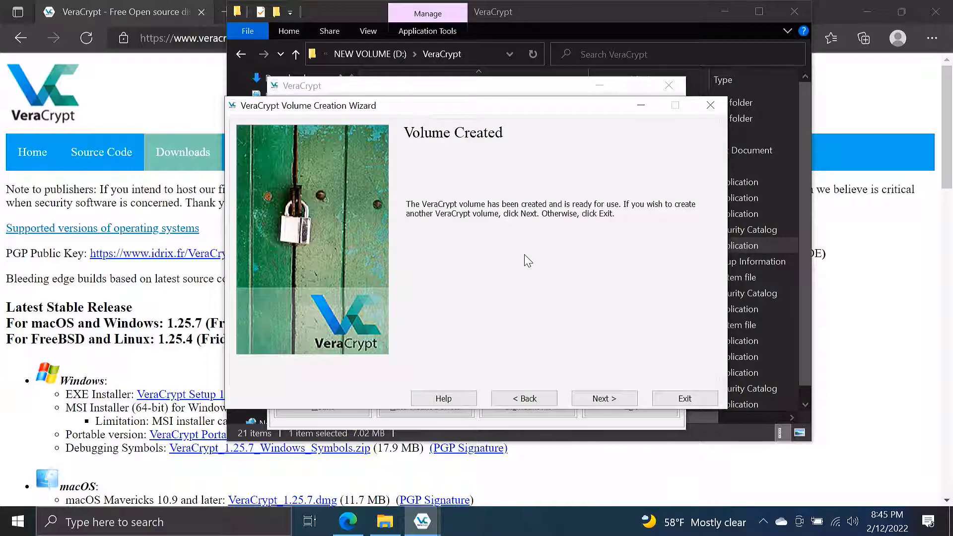
pyautogui.click(603, 398)
pyautogui.click(685, 399)
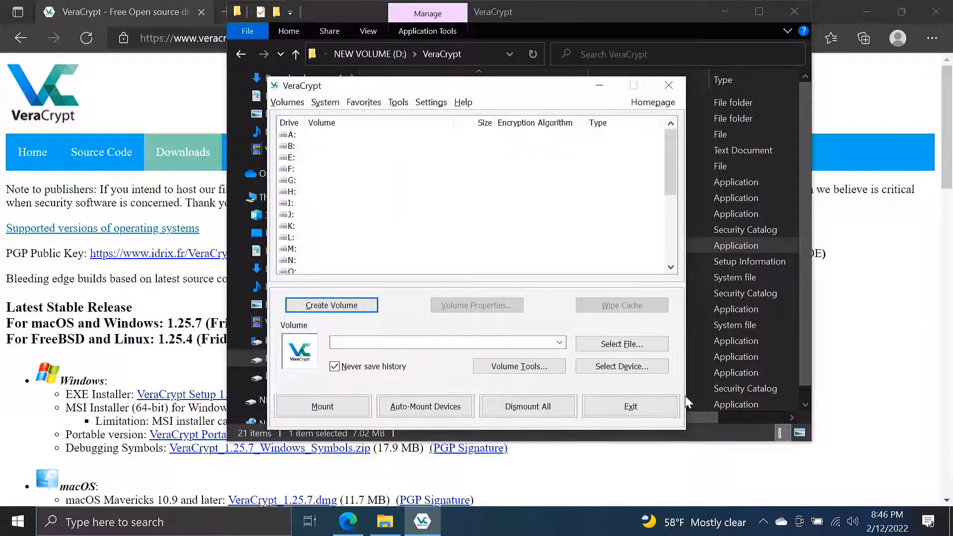
# - Select the EncryptedData file on drive D as the volume to mount
pyautogui.click(622, 343)
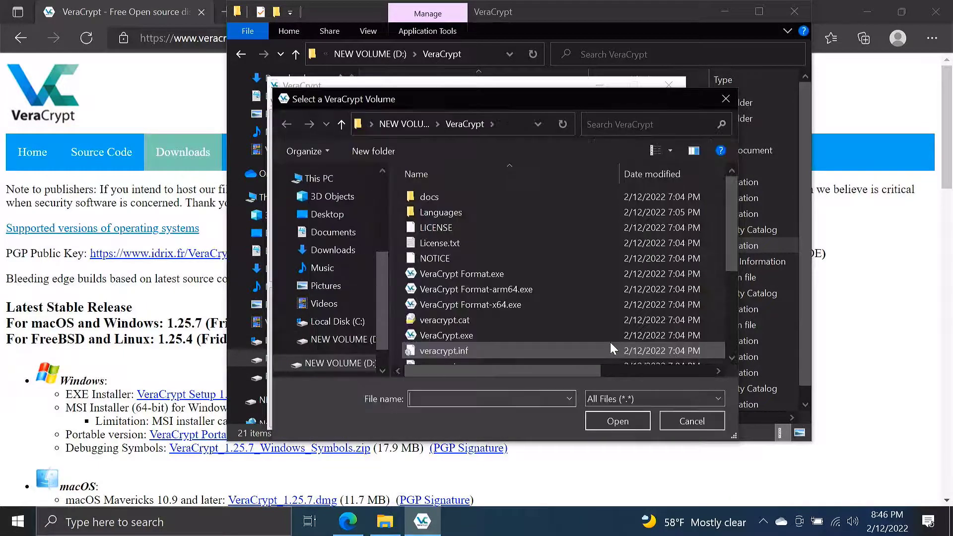
pyautogui.click(345, 360)
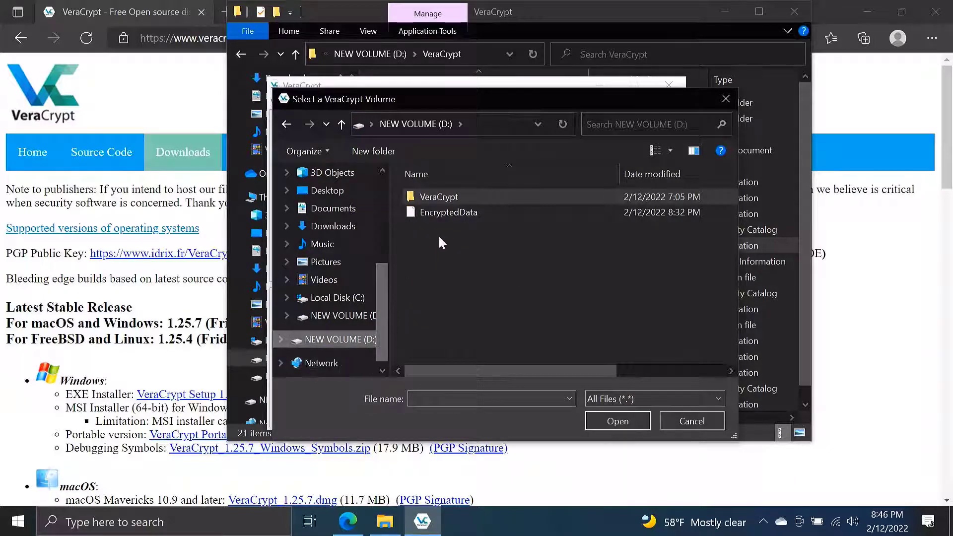
pyautogui.click(453, 213)
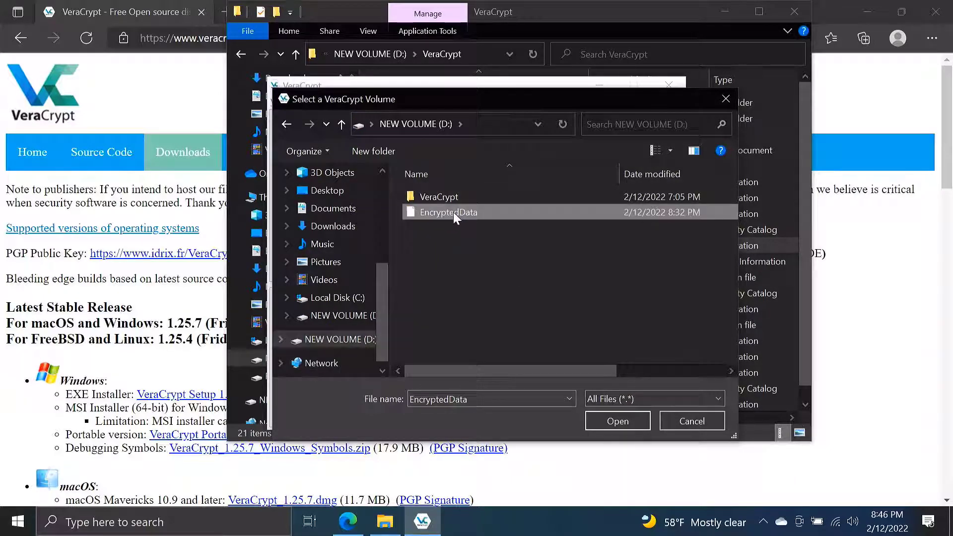
# - Mount the EncryptedData container as drive H: using its password
pyautogui.click(609, 418)
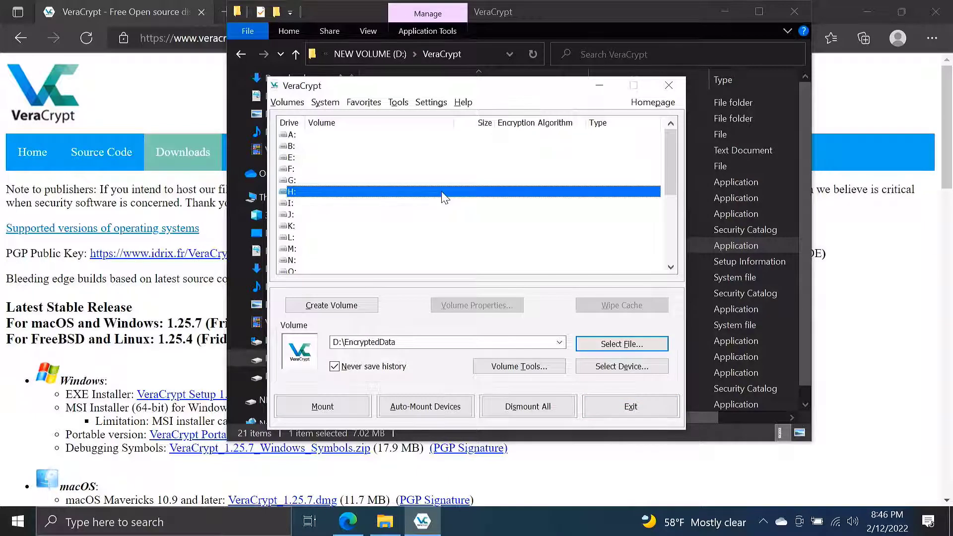
pyautogui.click(332, 406)
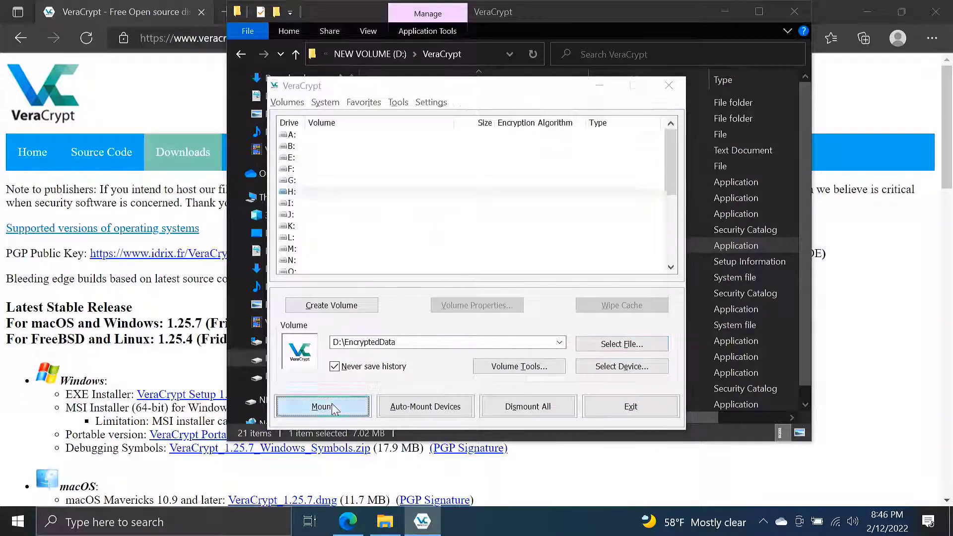
pyautogui.write('••••••••••')
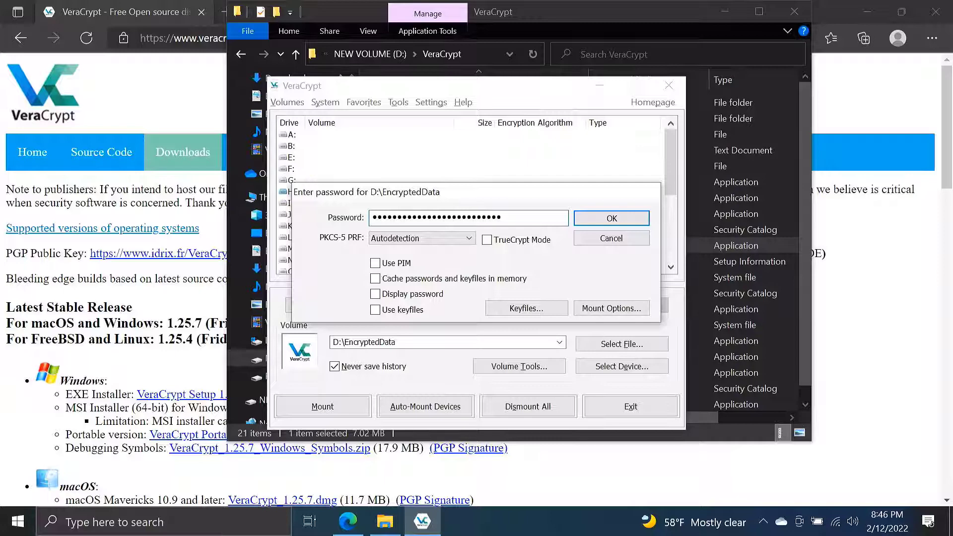
pyautogui.click(578, 218)
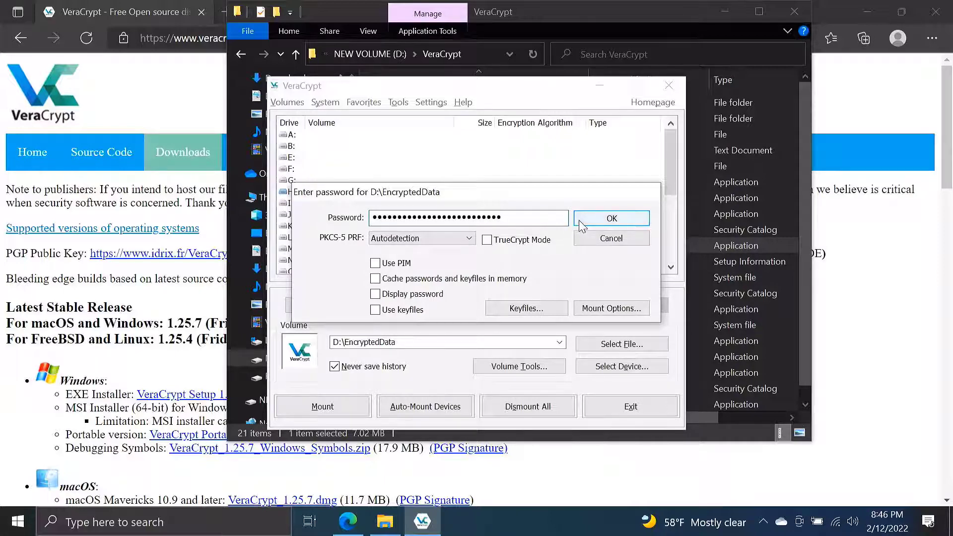
# - Create a New folder on the mounted H: drive, then return to VeraCrypt
pyautogui.click(259, 376)
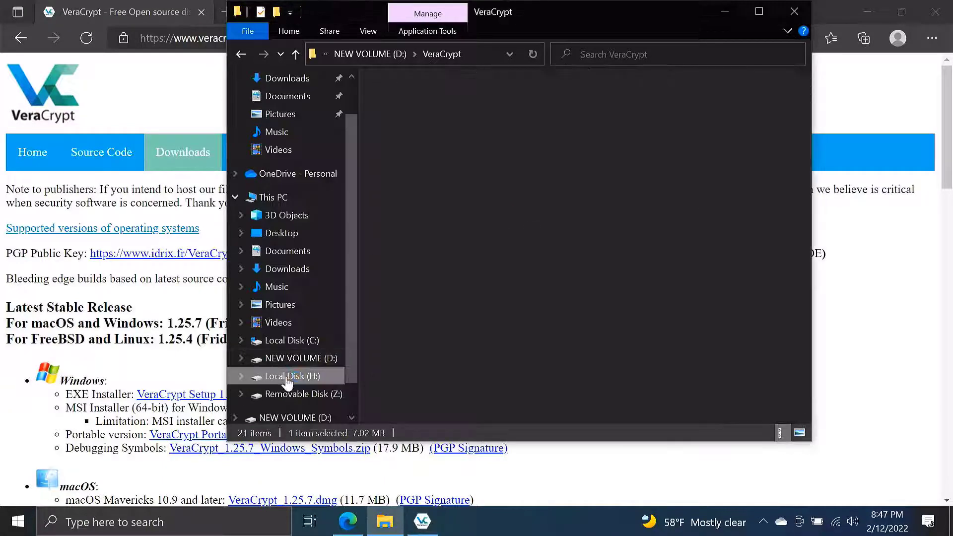
pyautogui.rightClick(505, 248)
pyautogui.click(705, 428)
pyautogui.click(648, 333)
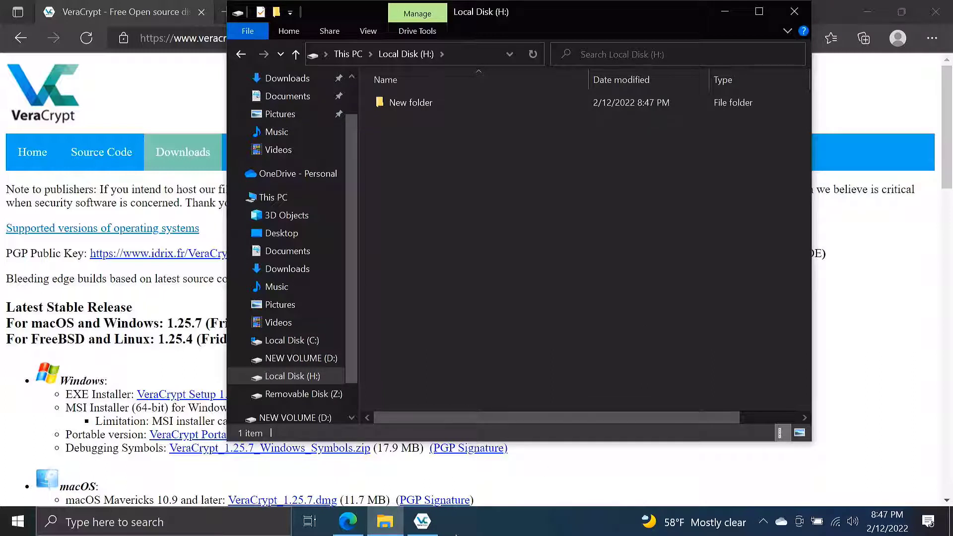
pyautogui.click(422, 522)
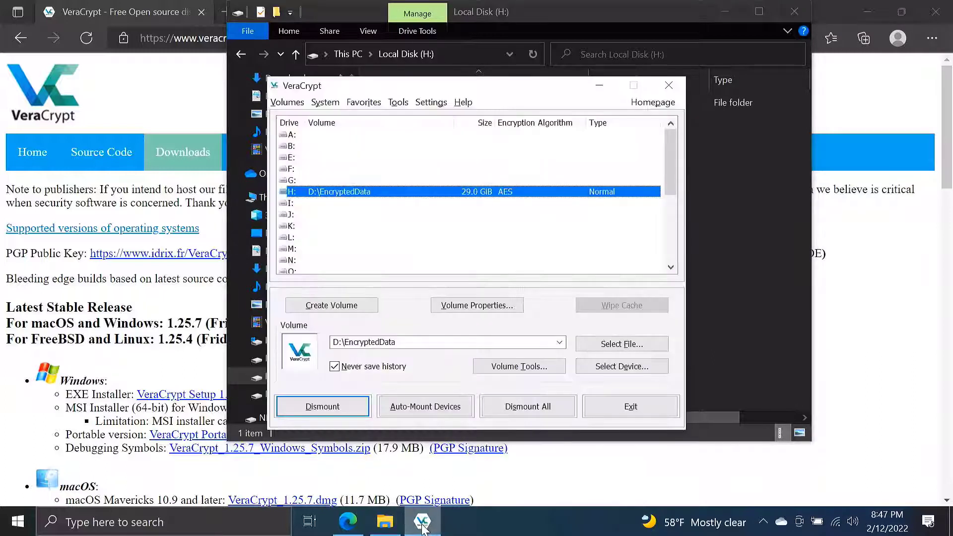
# - Dismount H:, exit VeraCrypt and close Edge, leaving File Explorer open
pyautogui.click(513, 406)
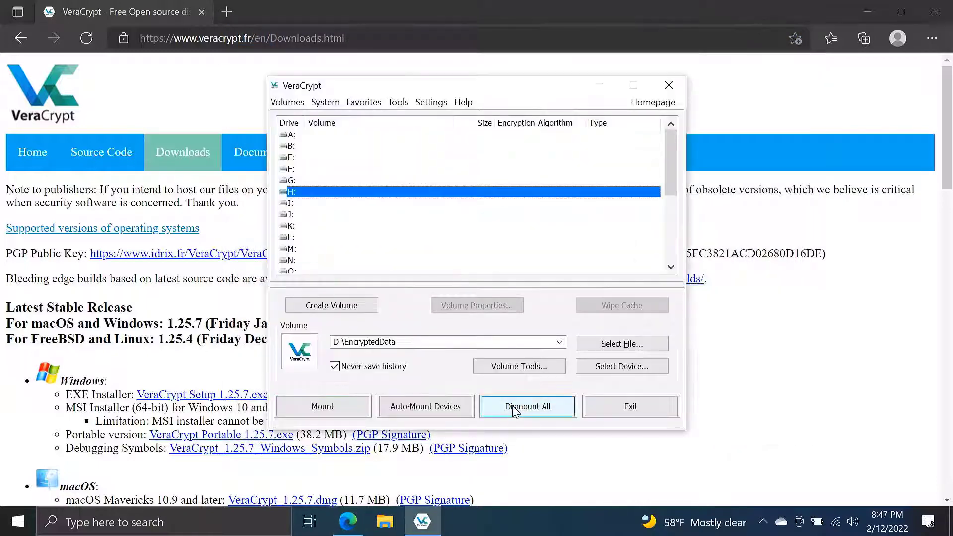
pyautogui.click(622, 407)
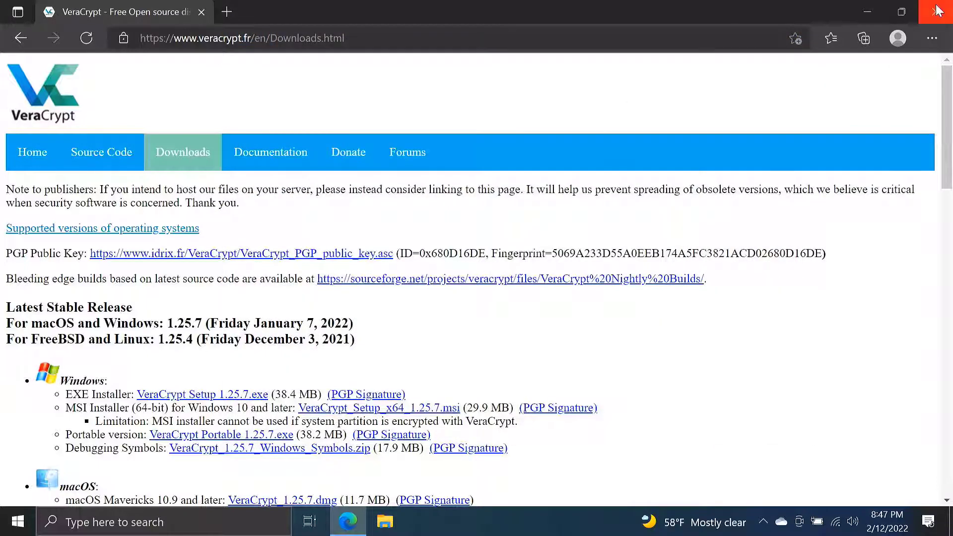
pyautogui.click(935, 12)
pyautogui.click(384, 521)
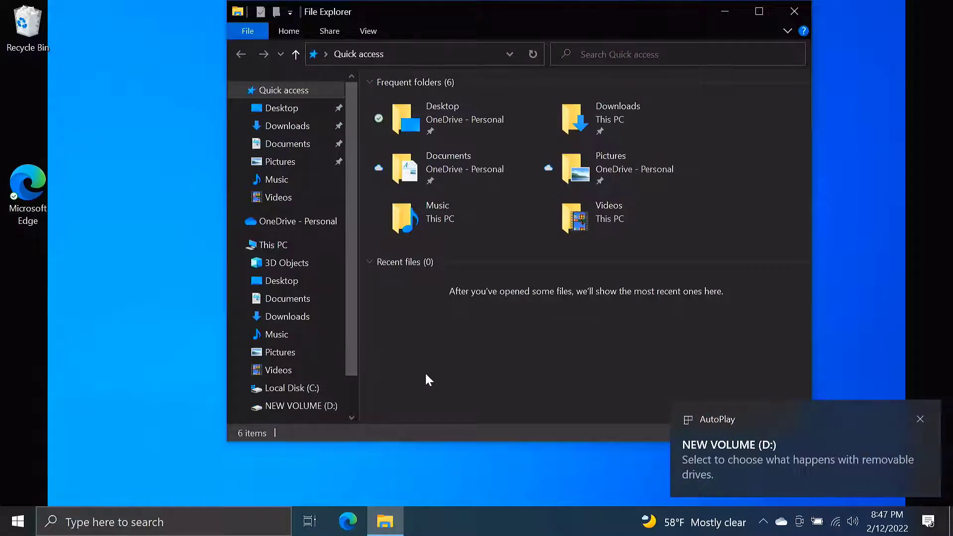
# - Launch the portable VeraCrypt.exe from the VeraCrypt folder on NEW VOLUME (D:)
pyautogui.click(311, 406)
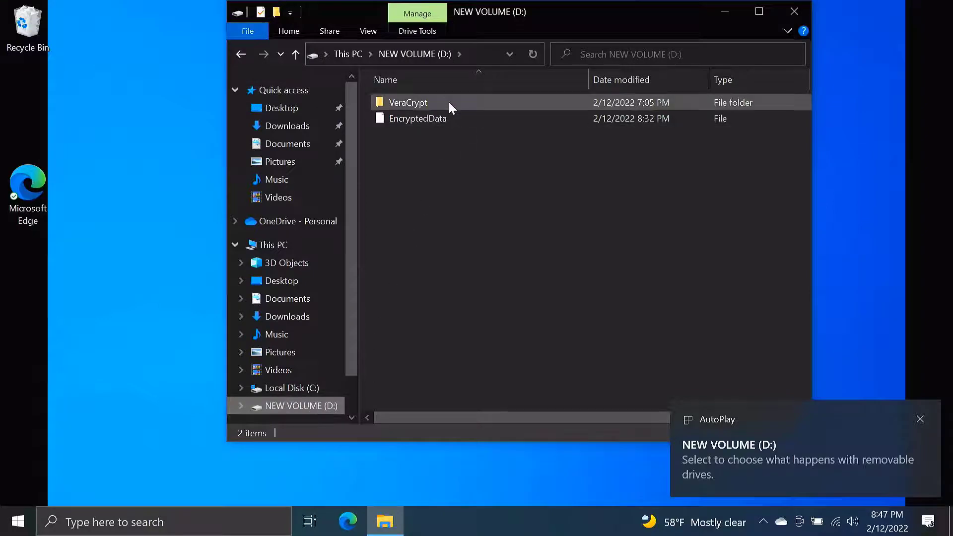
pyautogui.doubleClick(449, 102)
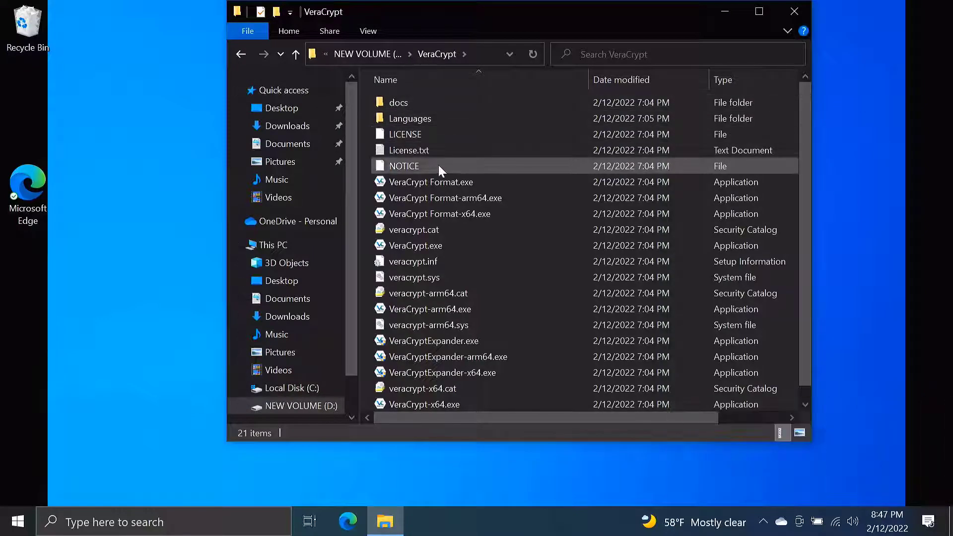
pyautogui.click(431, 244)
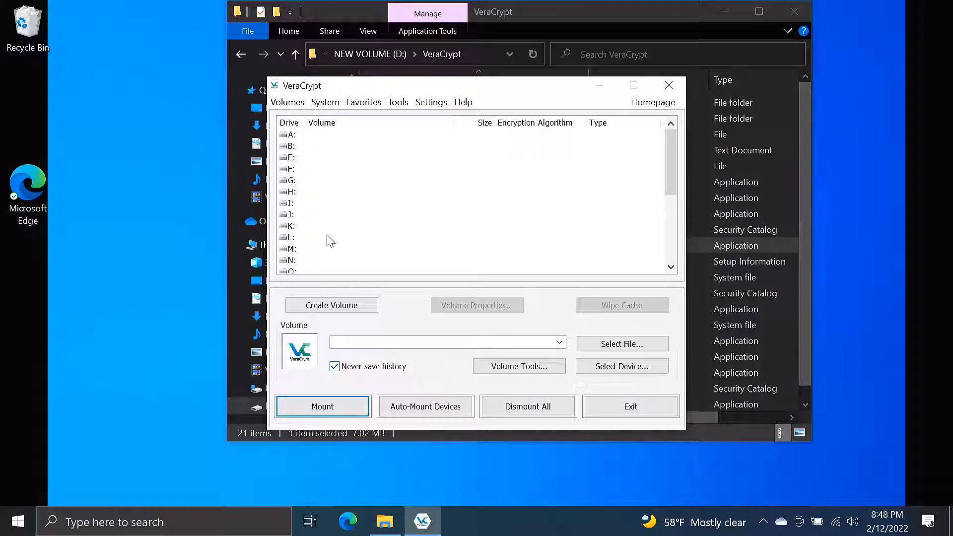
# - Pick drive letter G: and browse to D:'s root for EncryptedData
pyautogui.click(292, 182)
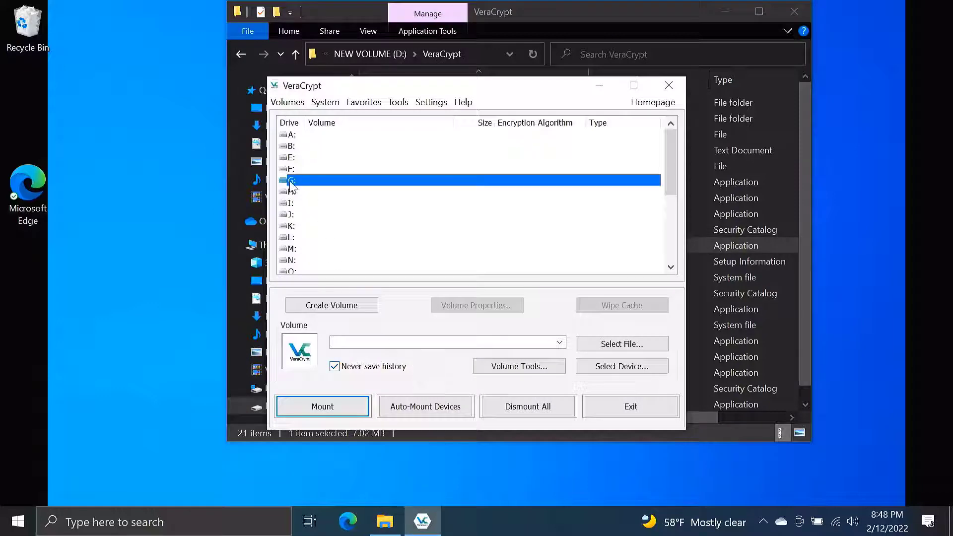
pyautogui.click(606, 343)
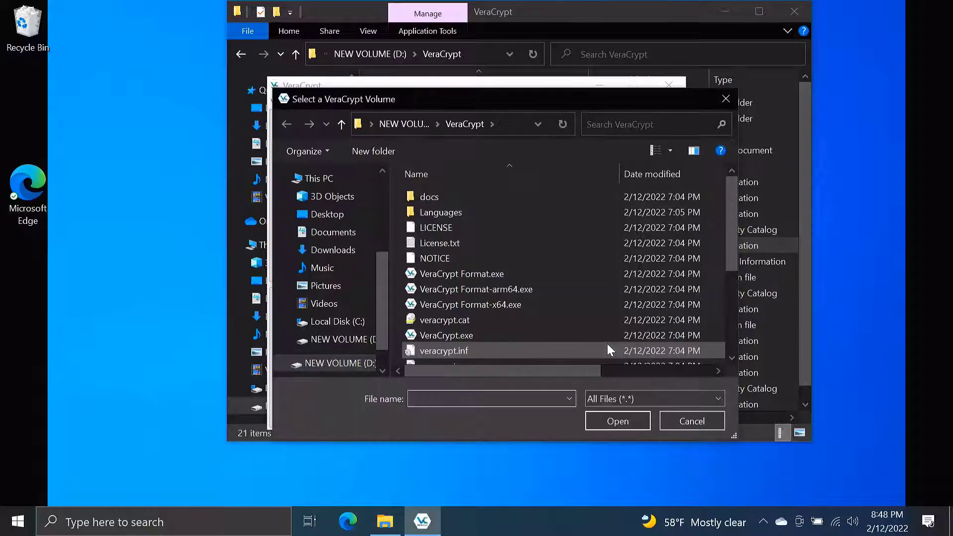
pyautogui.click(339, 363)
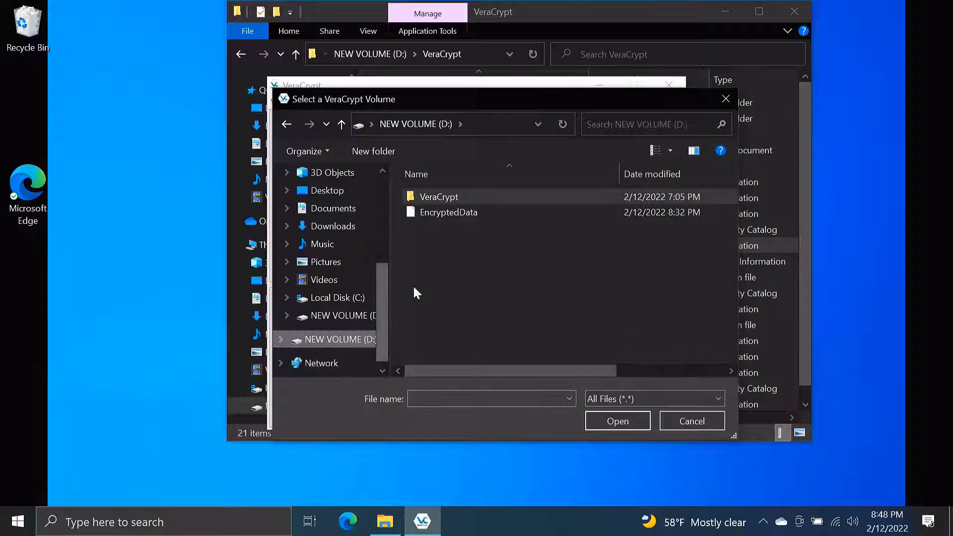